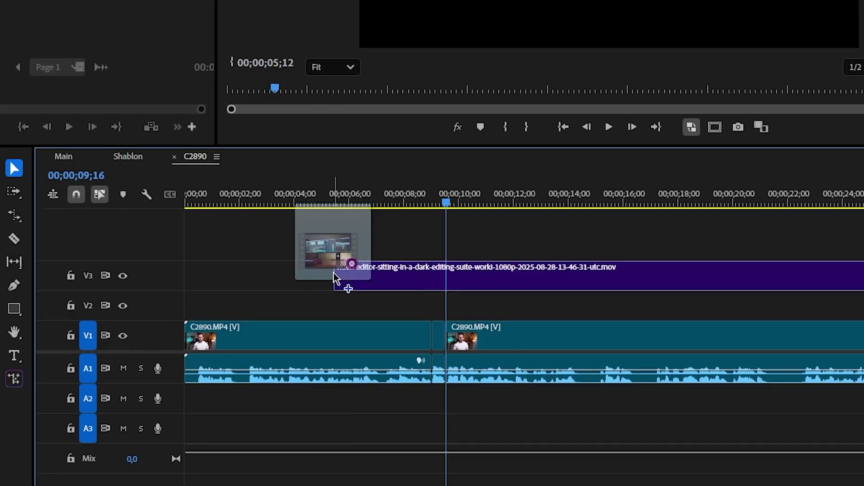
Step: Place the purple .mov clip on track V2, above the talking-head footage
left_click_drag(342, 284, 471, 309)
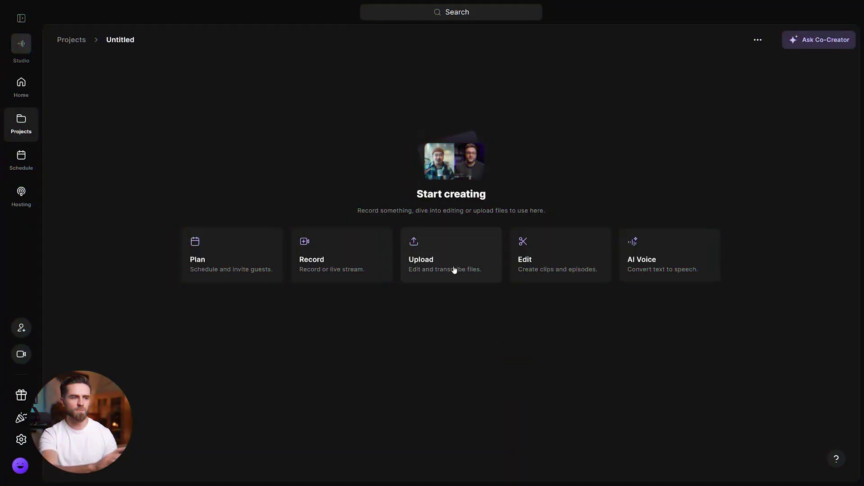
Step: Open the project and browse its Made for You Magic Segments, Hooks and Snapshots
left_click(443, 260)
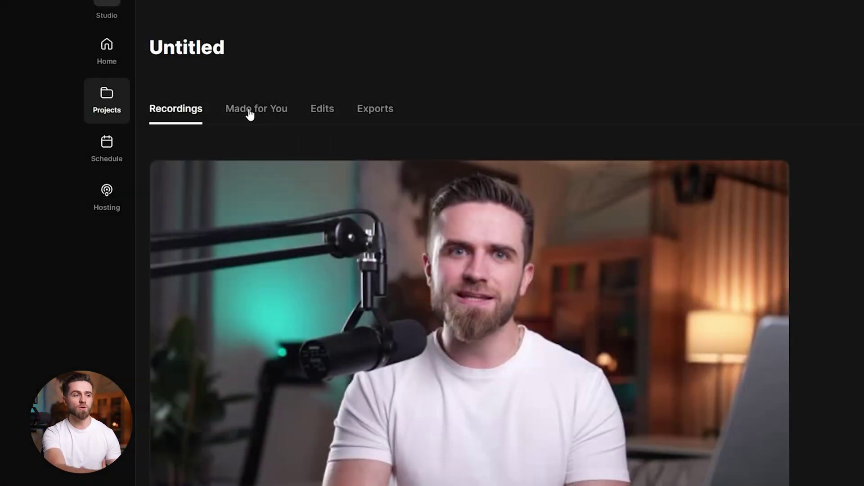
left_click(250, 113)
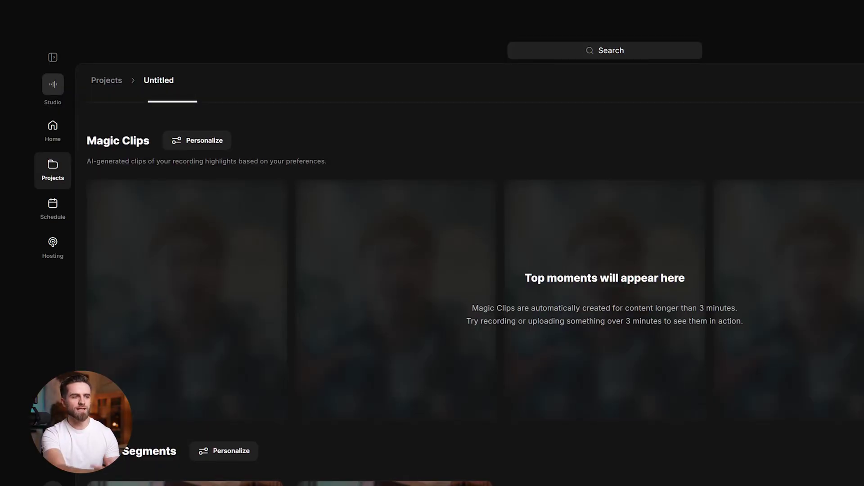
scroll(450, 270, "down", 5)
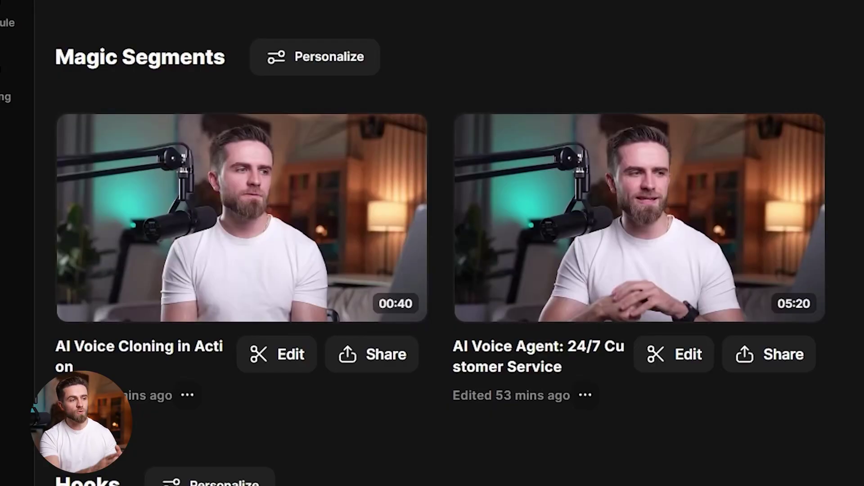
scroll(432, 243, "down", 10)
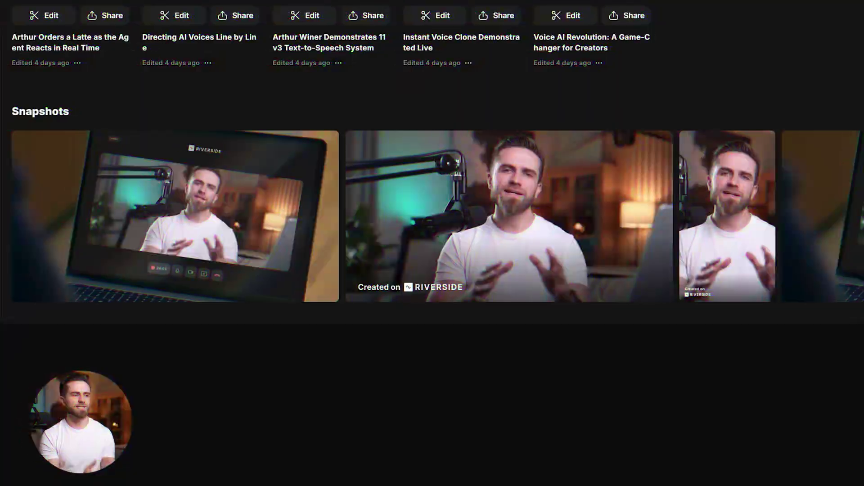
scroll(432, 216, "right", 6)
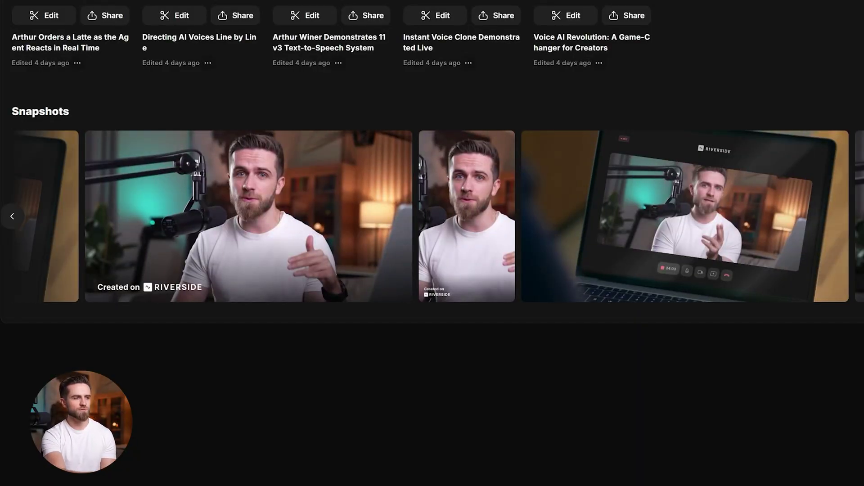
scroll(432, 216, "right", 5)
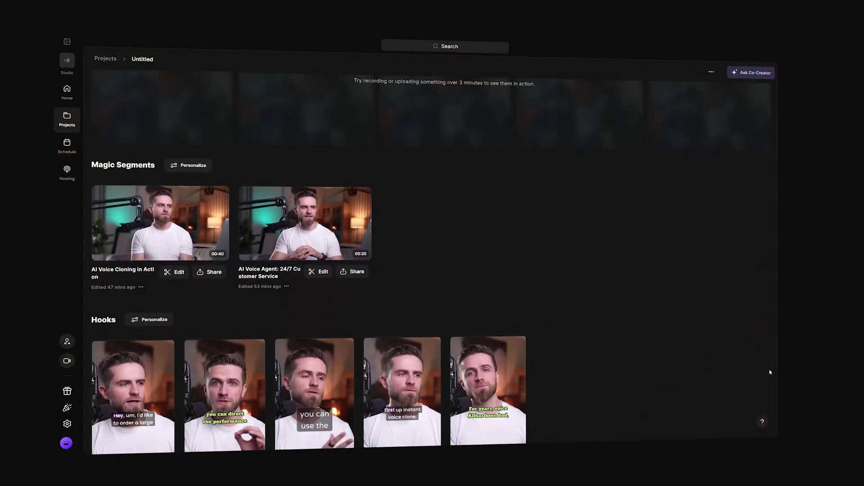
scroll(782, 376, "down", 4)
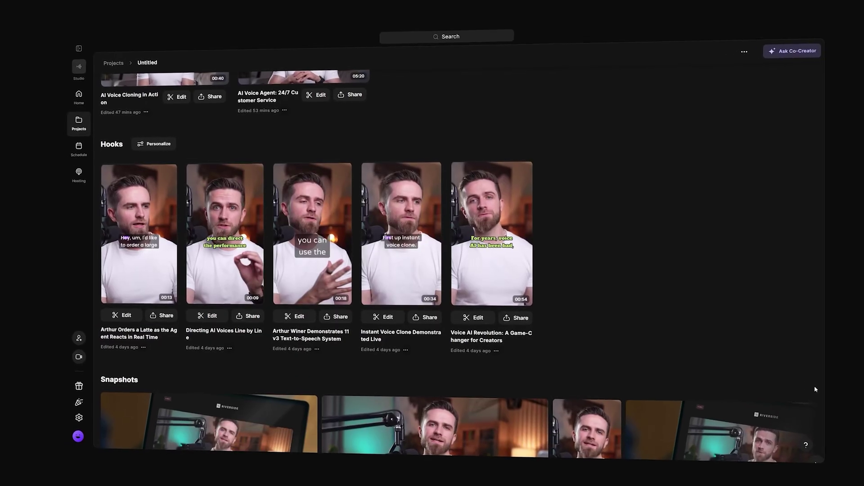
scroll(825, 393, "down", 3)
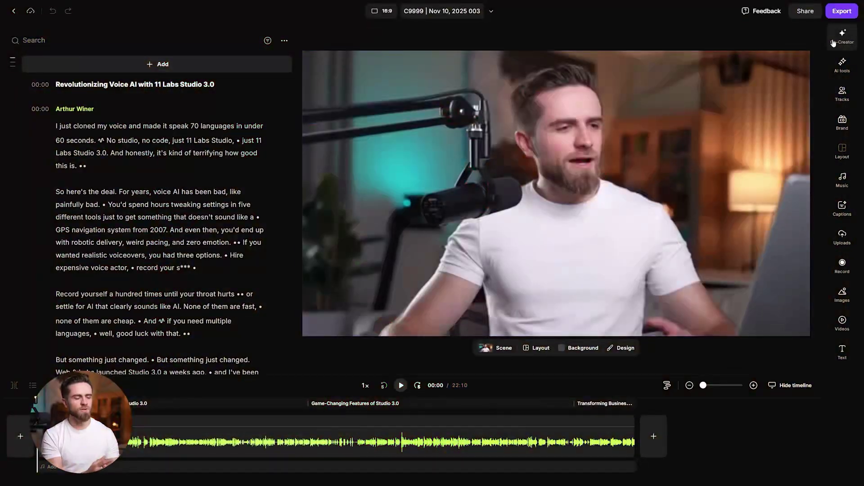
Step: Ask Co-Creator to create TikTok clips, then preview Version 1 and Version 2
left_click(834, 41)
type("Create")
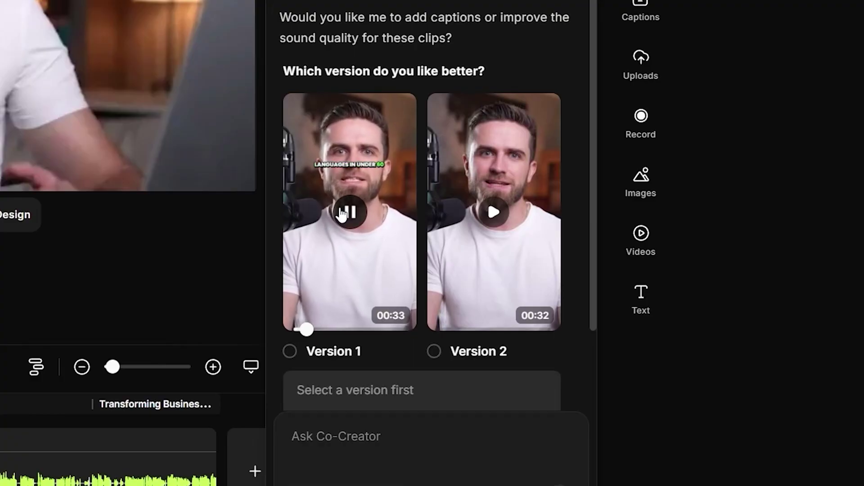
left_click(349, 212)
left_click(494, 211)
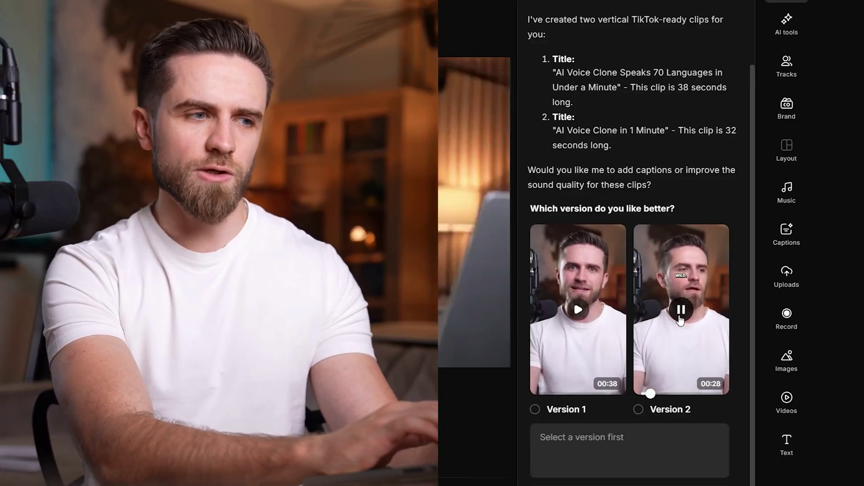
left_click(681, 312)
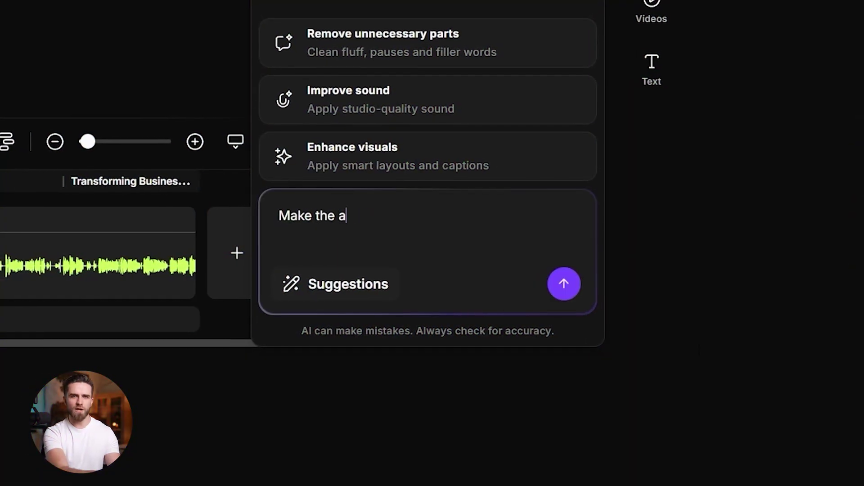
Step: Ask Co-Creator to make the audio professional and to correct eye contact
type("nal")
key("Return")
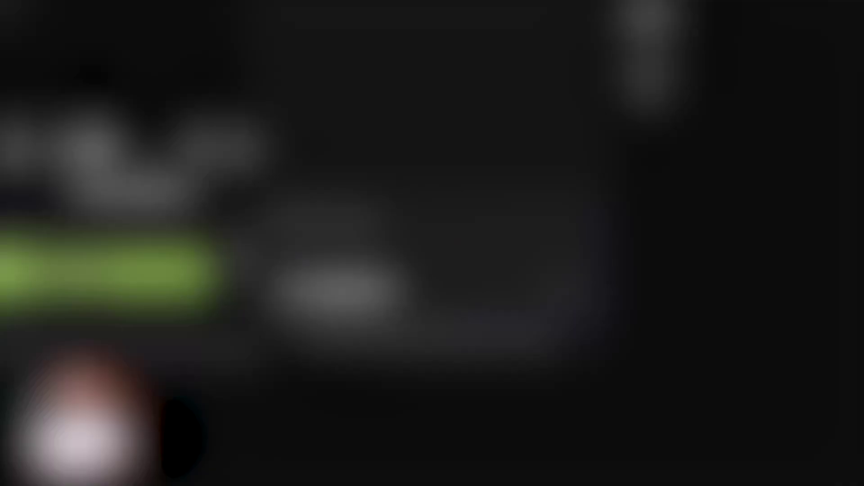
type("Remove")
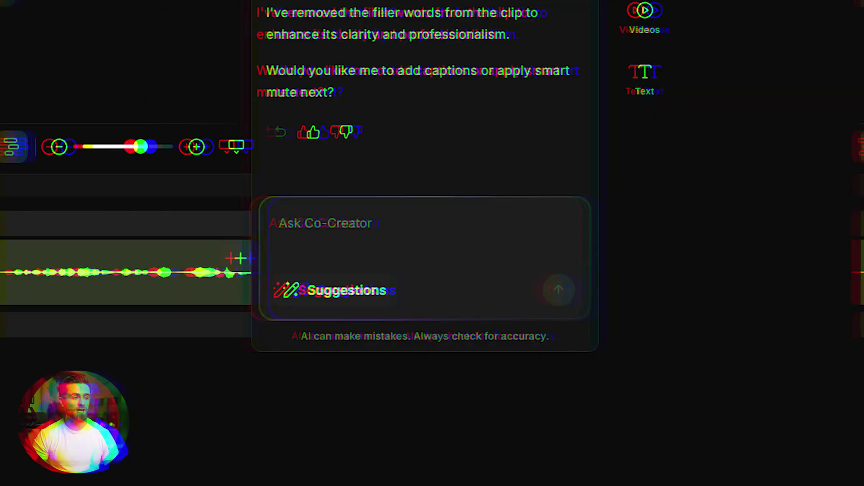
type("Eye conta")
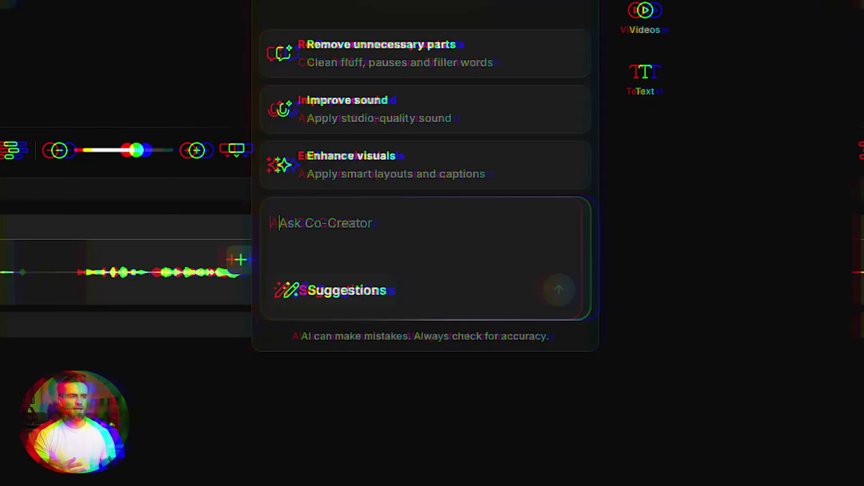
Step: Request B-roll of the editing program's timeline and apply the AI cut suggestion
type("Add a B-roll showing")
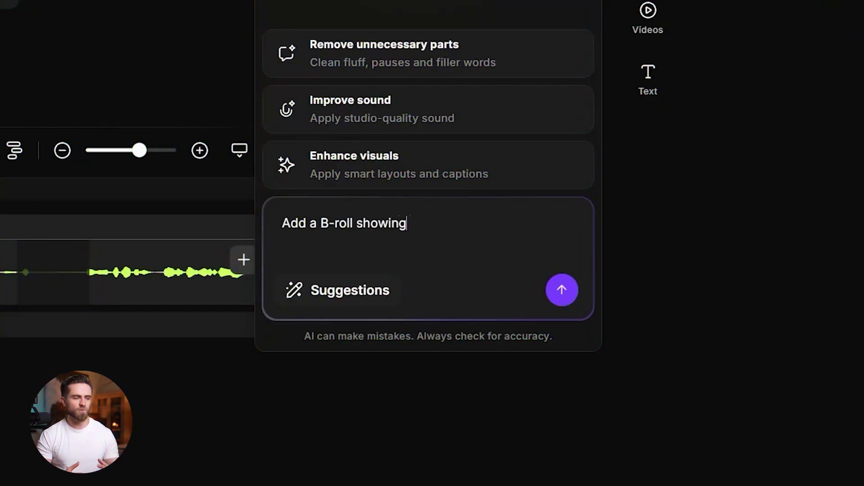
type(" the editing program's ti")
type("meline")
key("Return")
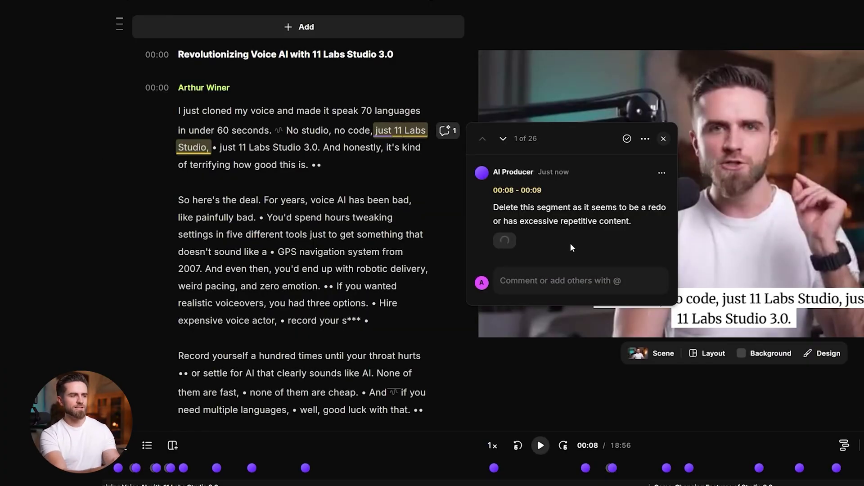
left_click(524, 363)
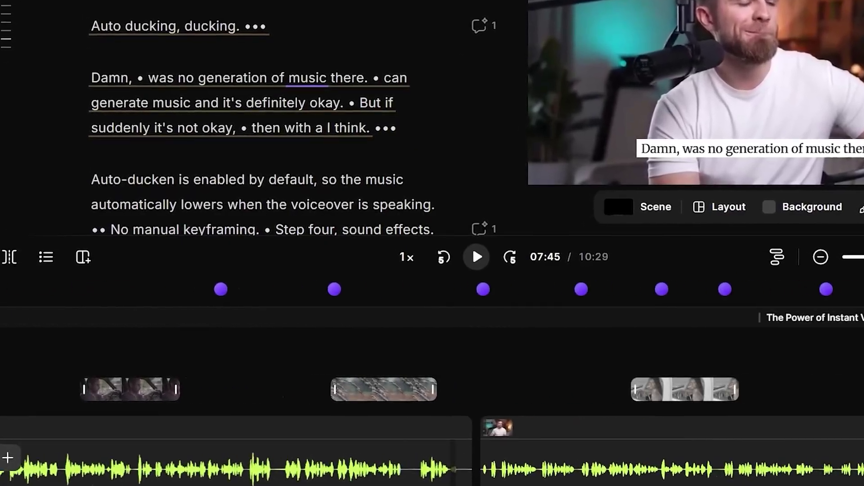
scroll(433, 387, "right", 10)
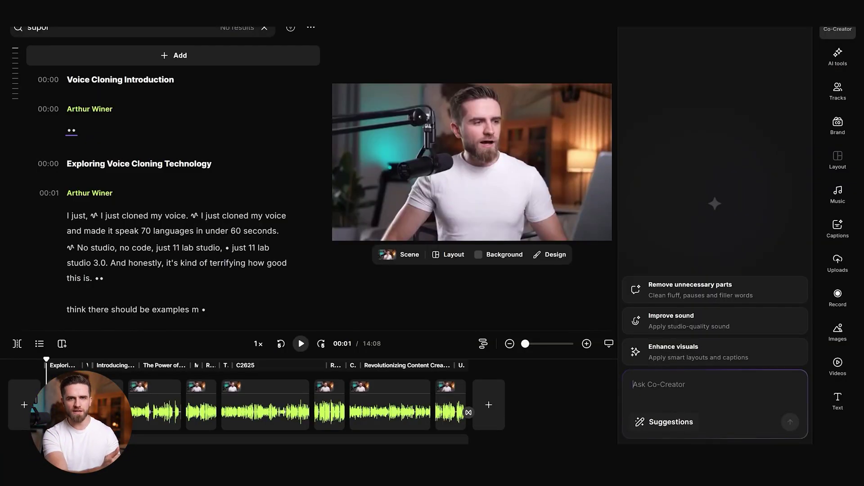
Step: Request a ten-minute YouTube video with intro, chapters, B-roll, captions and outro, then review it around 01:12
type("Tu")
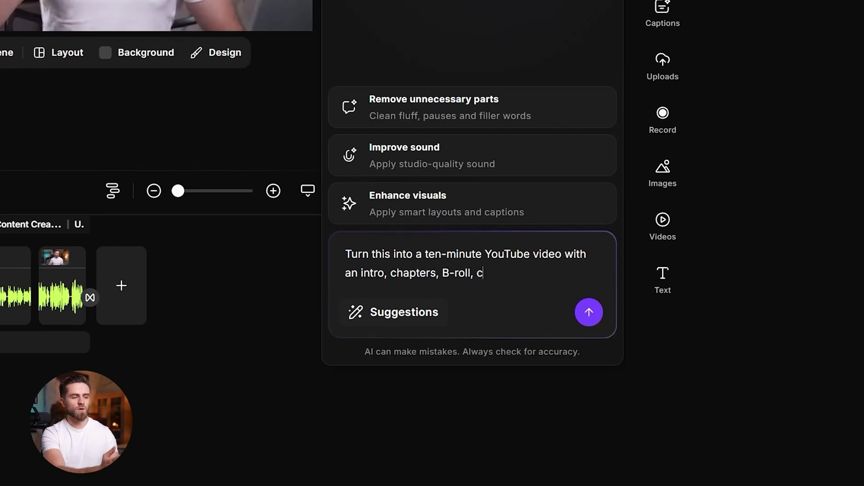
key("Return")
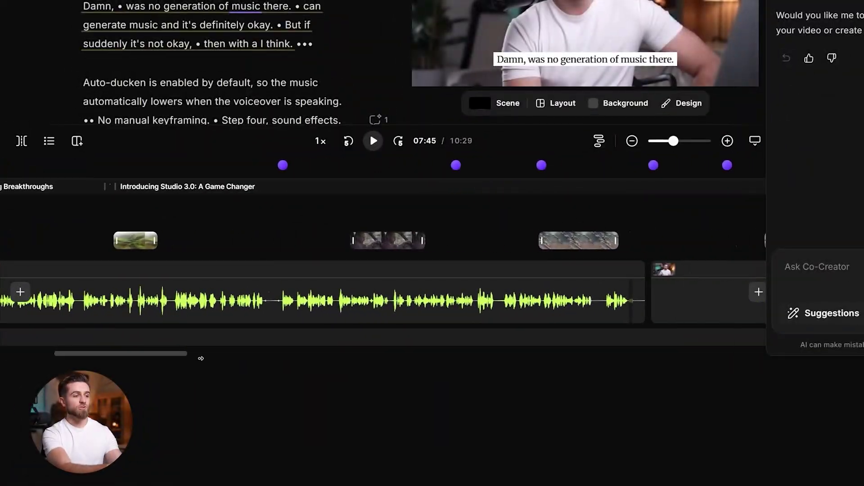
scroll(200, 359, "right", 15)
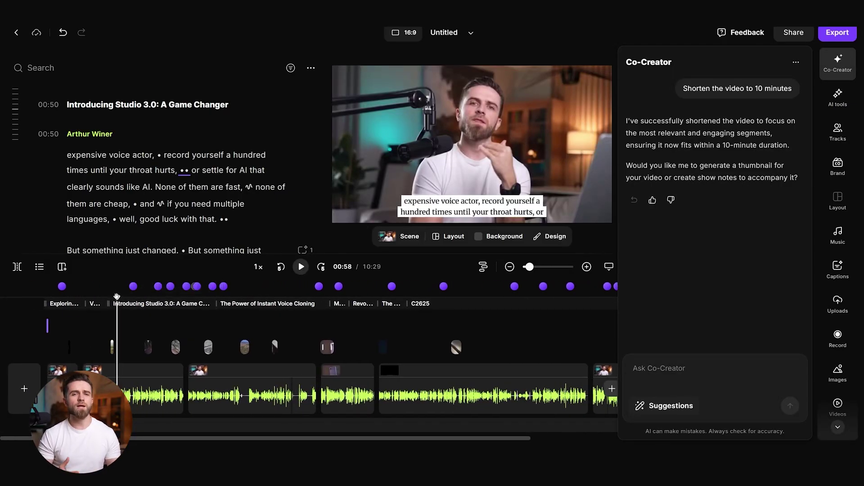
left_click_drag(120, 298, 133, 299)
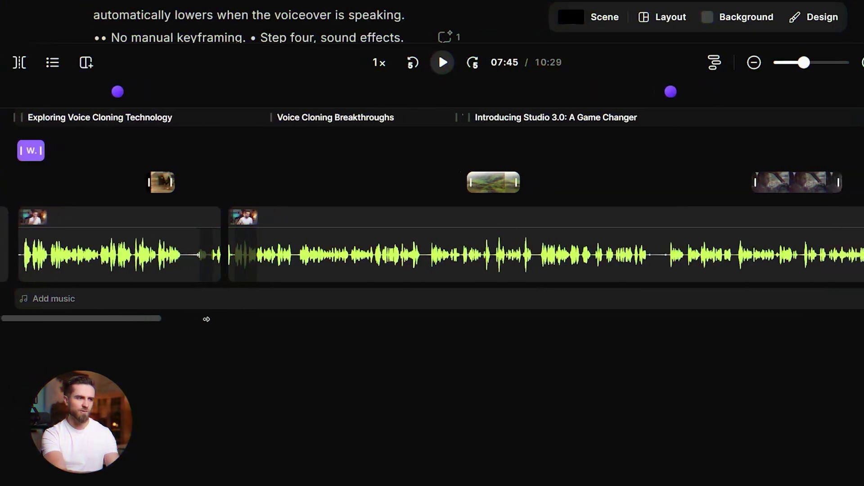
scroll(235, 323, "right", 10)
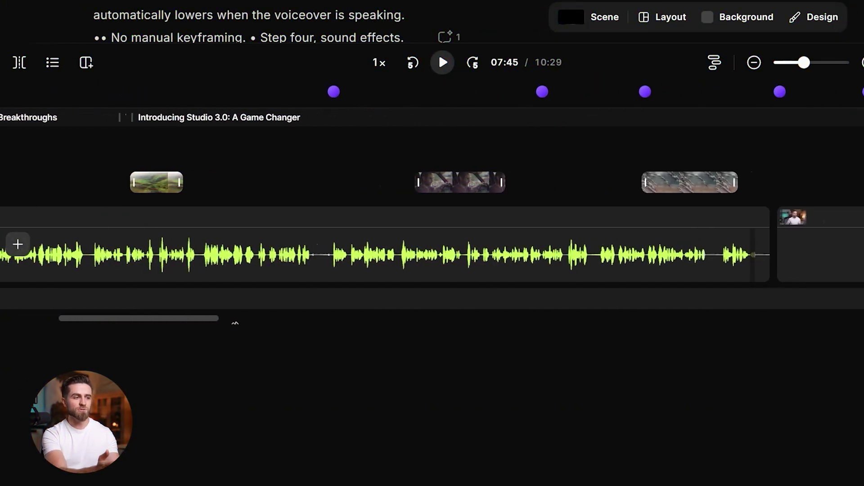
scroll(235, 323, "right", 15)
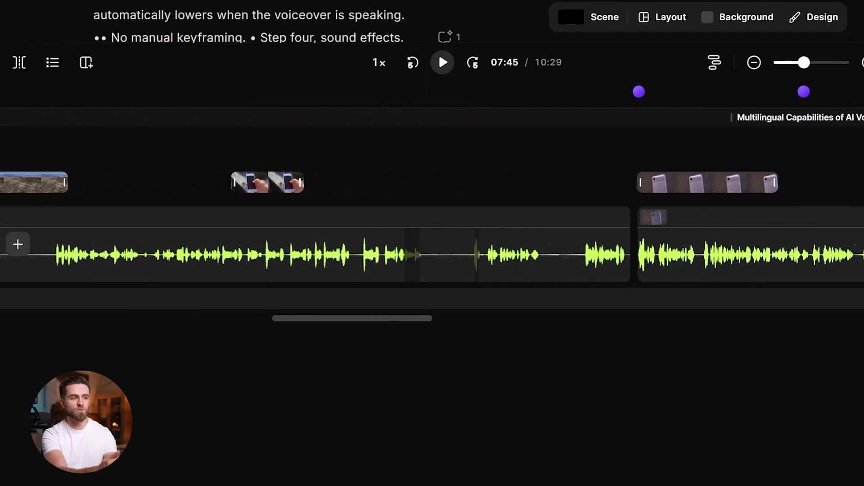
scroll(432, 243, "right", 10)
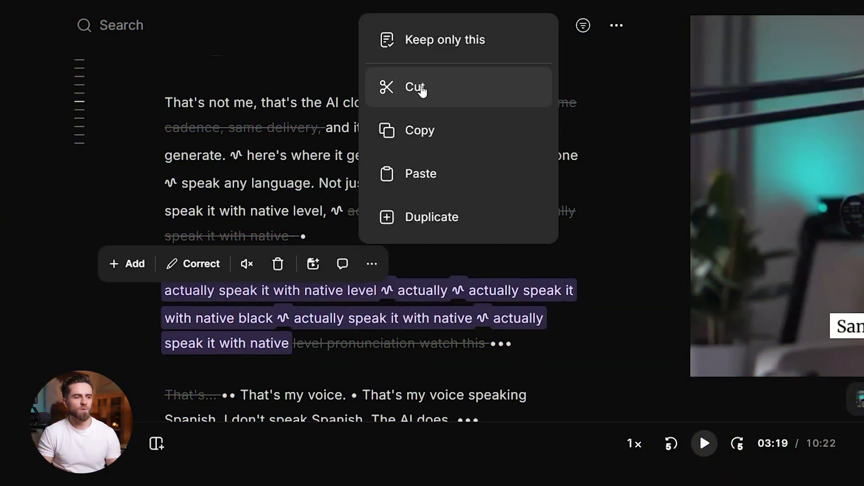
Step: Move the repeated 'native level' lines after 'The AI does.', play the result, then undo the paste
left_click(419, 90)
scroll(428, 324, "down", 3)
left_click(450, 309)
left_click(535, 289)
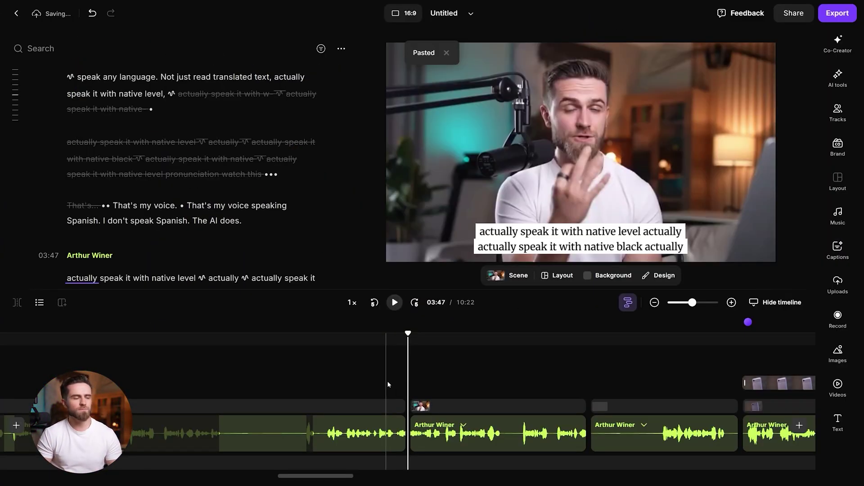
left_click(385, 338)
key("space")
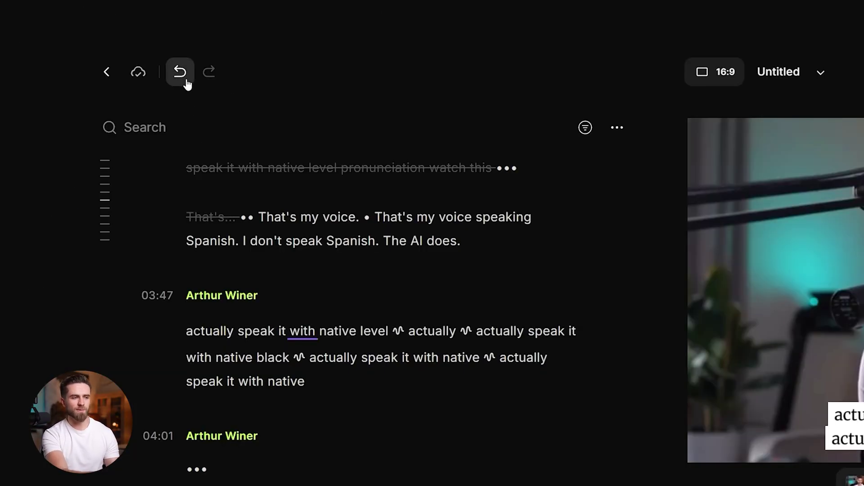
left_click(180, 72)
left_click_drag(545, 300, 158, 299)
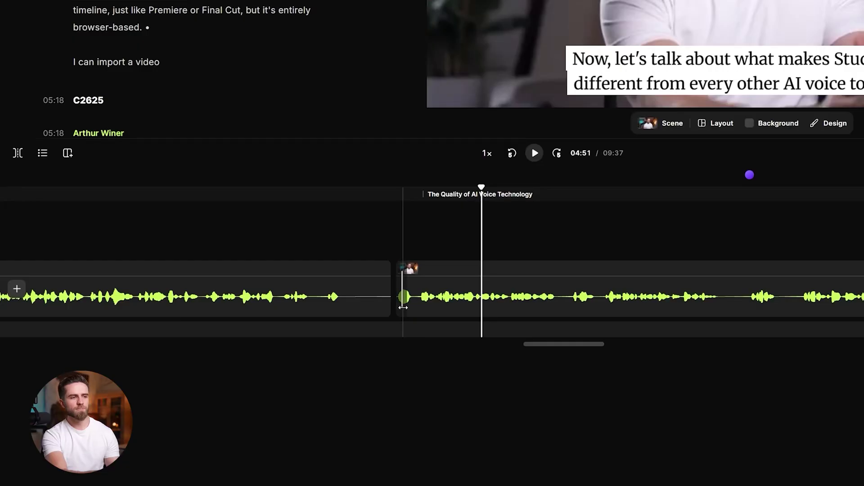
Step: Trim the second clip's start, split at 04:54 and a few seconds later, and move the 7.01s clip
left_click_drag(403, 306, 543, 310)
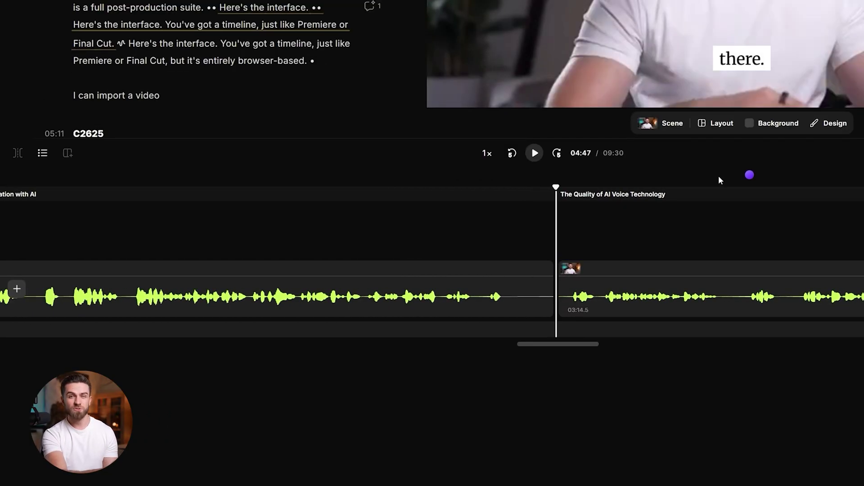
left_click(719, 176)
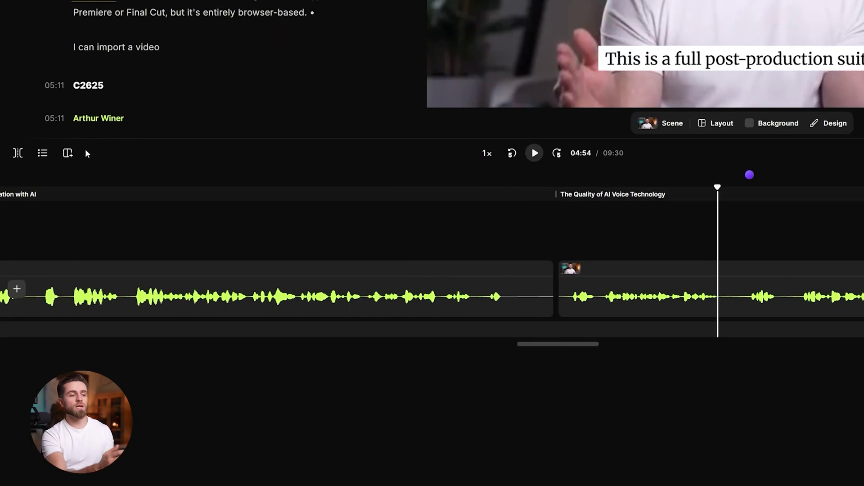
left_click(18, 154)
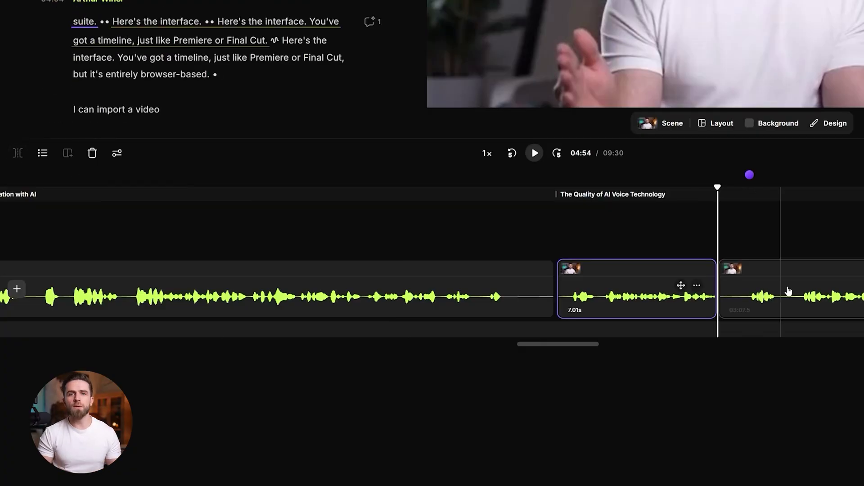
left_click(794, 287)
key("s")
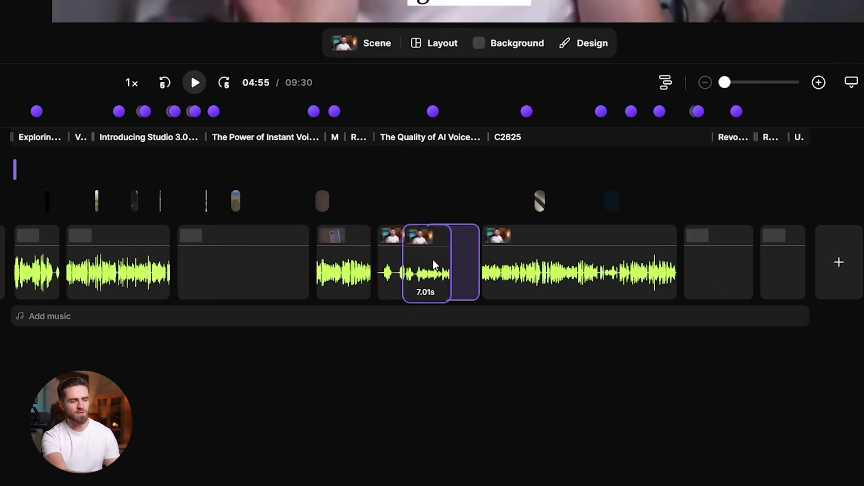
mouse_move(436, 270)
left_mouse_down()
mouse_move(471, 270)
mouse_move(432, 266)
left_mouse_up()
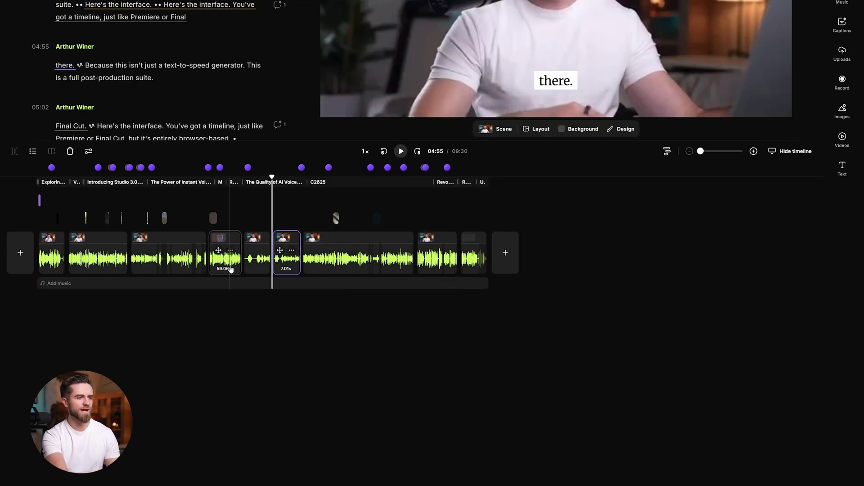
scroll(230, 270, "up", 5)
Step: Add a transition at the 05:02 cut and lengthen it to about 1.09 seconds
scroll(271, 264, "down", 5)
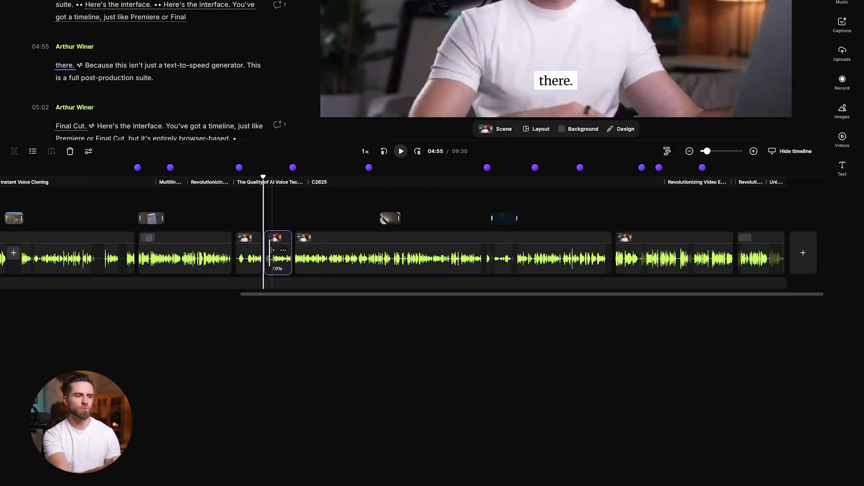
left_click(419, 270)
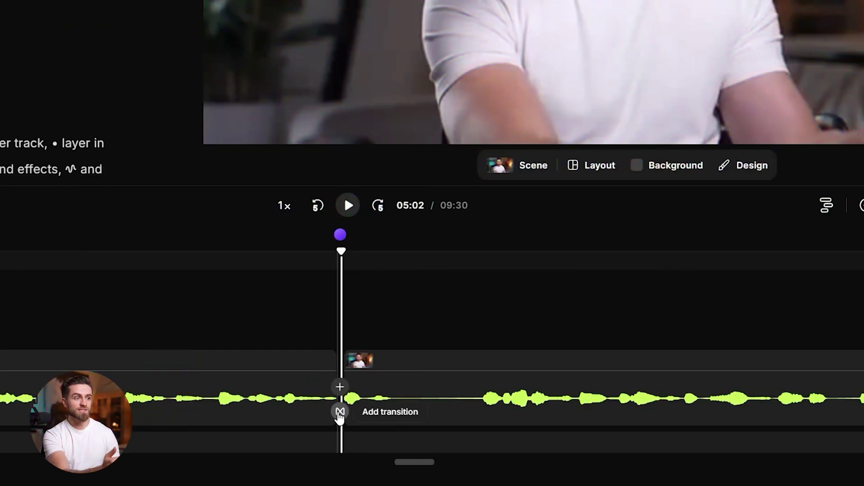
left_click(340, 411)
scroll(379, 214, "down", 3)
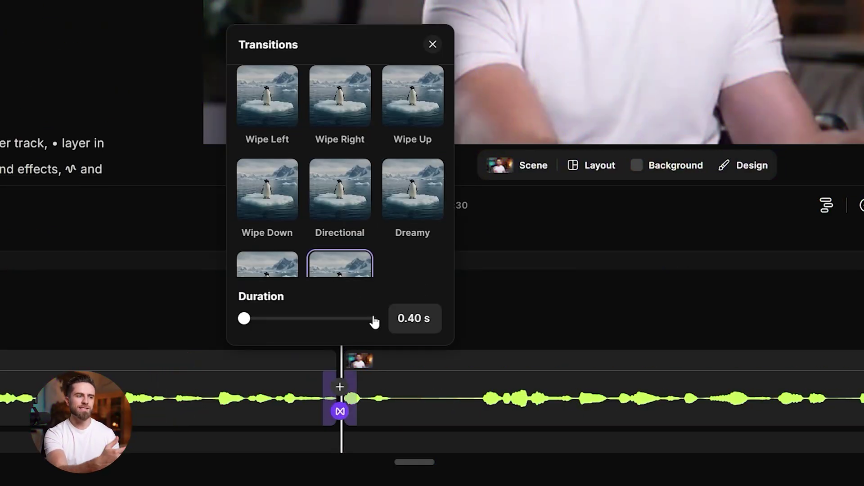
left_click_drag(247, 323, 257, 322)
left_click(212, 264)
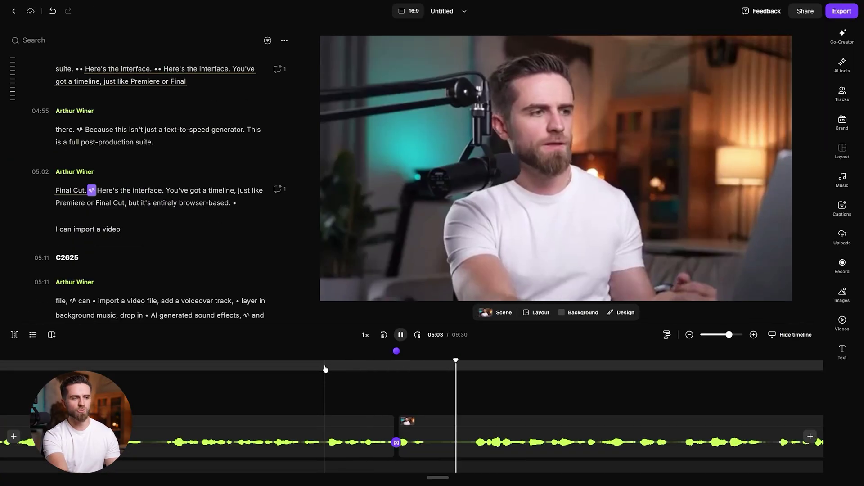
left_click(396, 443)
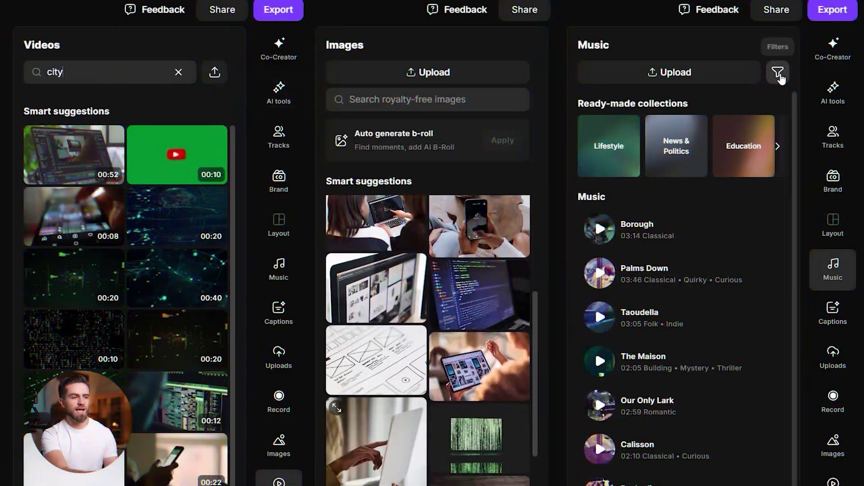
Step: Filter the music library by mood to show only Happy tracks
left_click(778, 72)
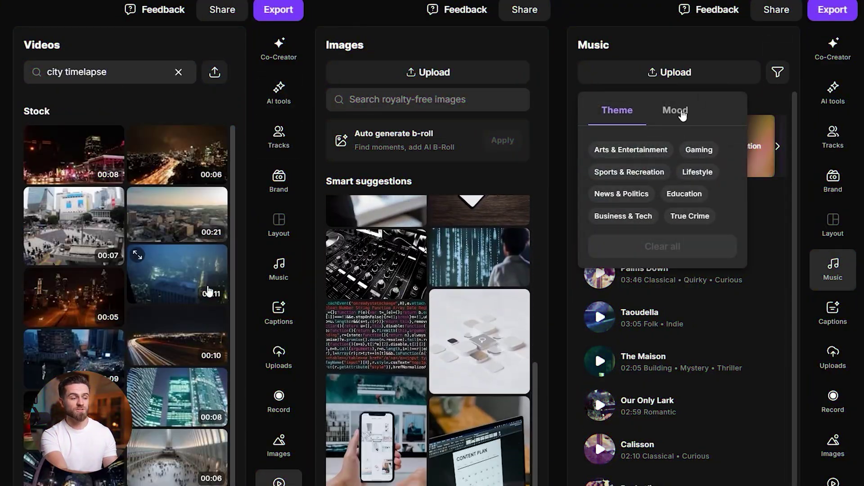
left_click(675, 110)
left_click(680, 150)
scroll(168, 450, "down", 10)
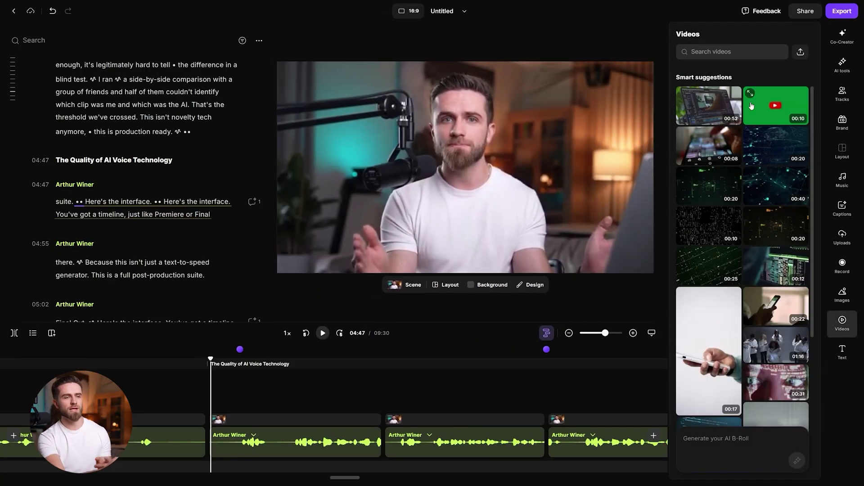
Step: Search stock videos for 'city timelapse', overlay the 00:11 clip, and play it
type("city timelapse")
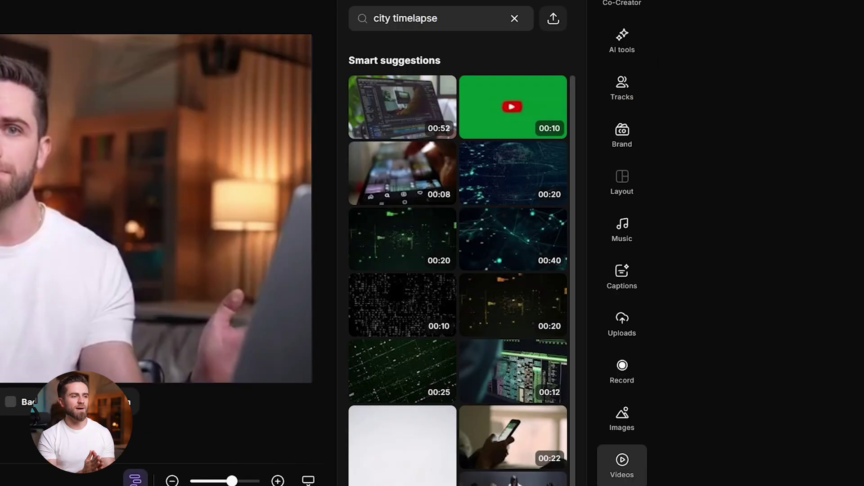
key("Return")
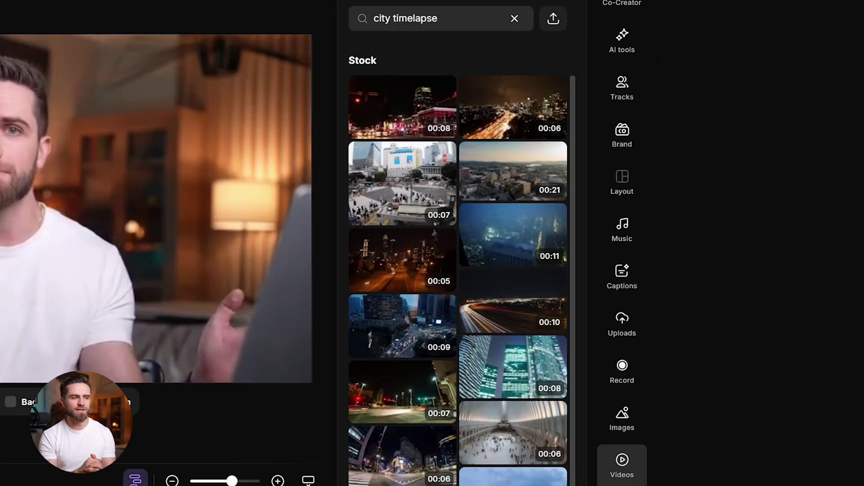
scroll(498, 444, "down", 10)
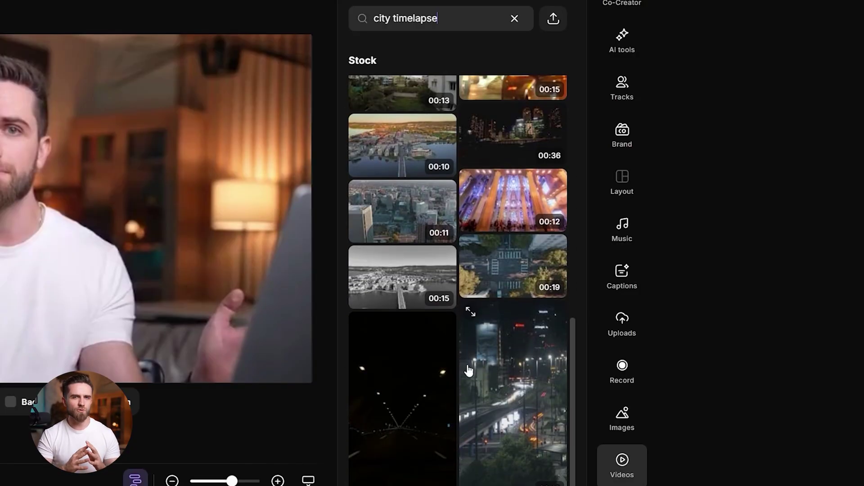
left_click(408, 224)
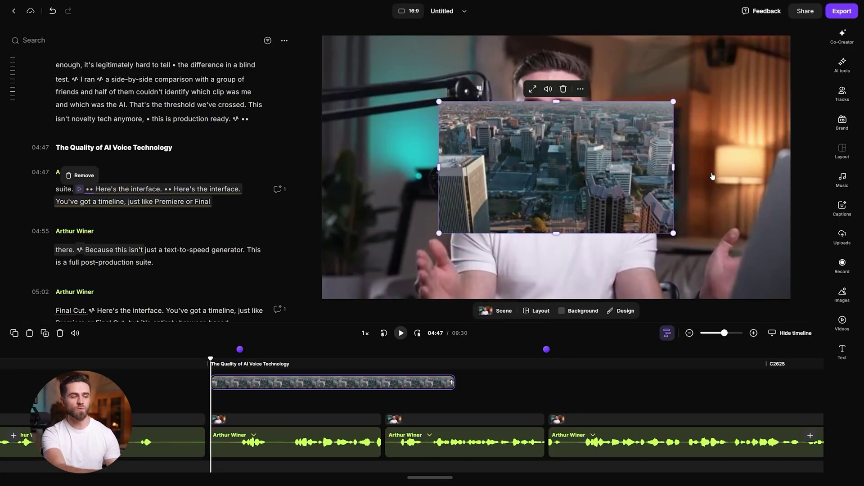
left_click(401, 333)
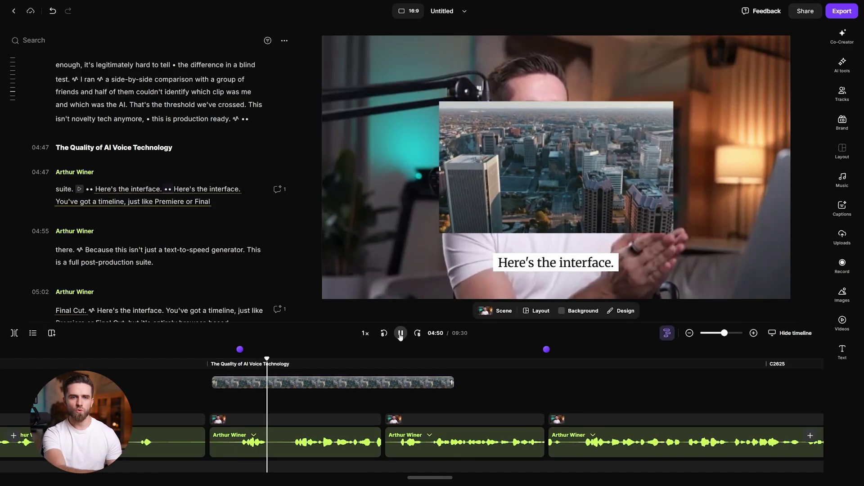
left_click(838, 329)
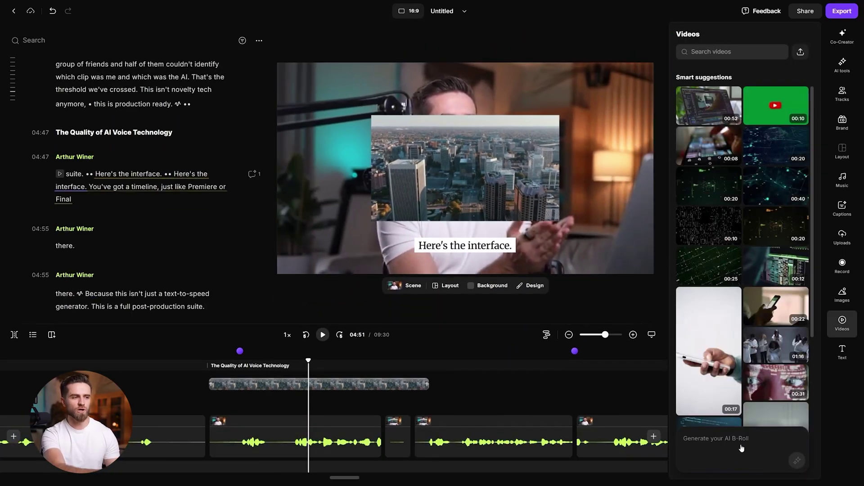
Step: Start an AI B-roll generation with Veo3 as the video model
left_click(742, 446)
left_click(712, 445)
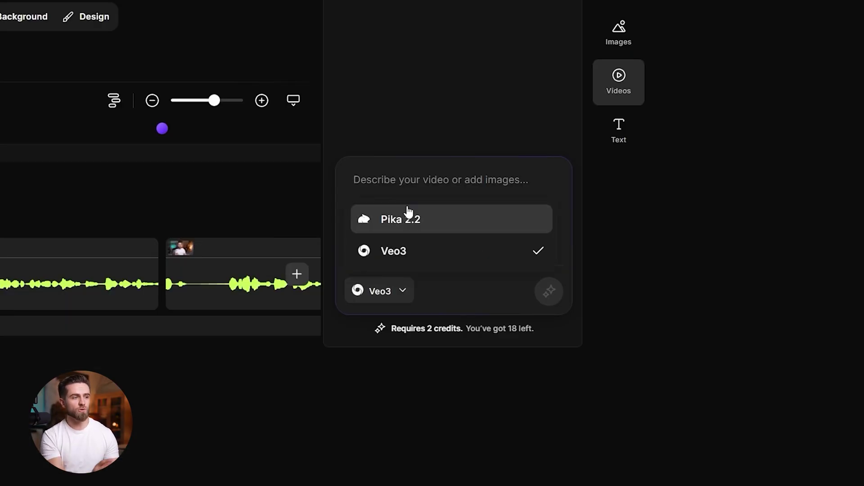
left_click(441, 257)
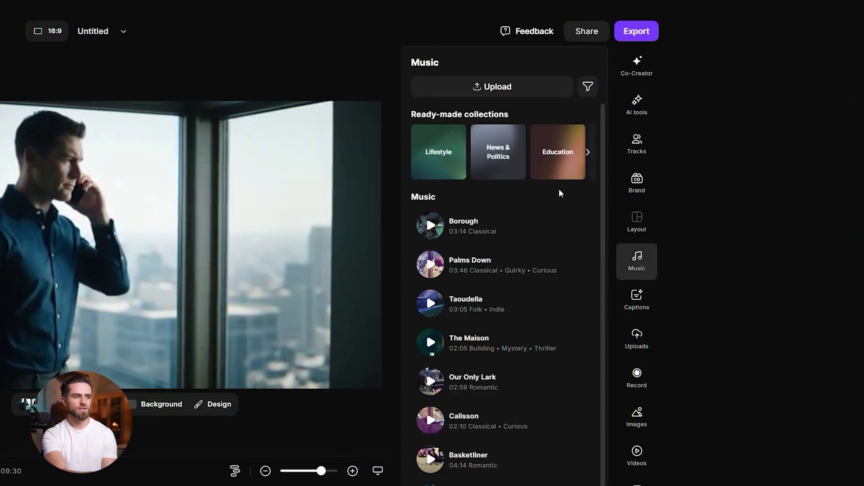
Step: Filter the music library to Happy-mood tracks and preview the Tall Journey track
left_click(807, 51)
left_click(743, 77)
left_click(498, 155)
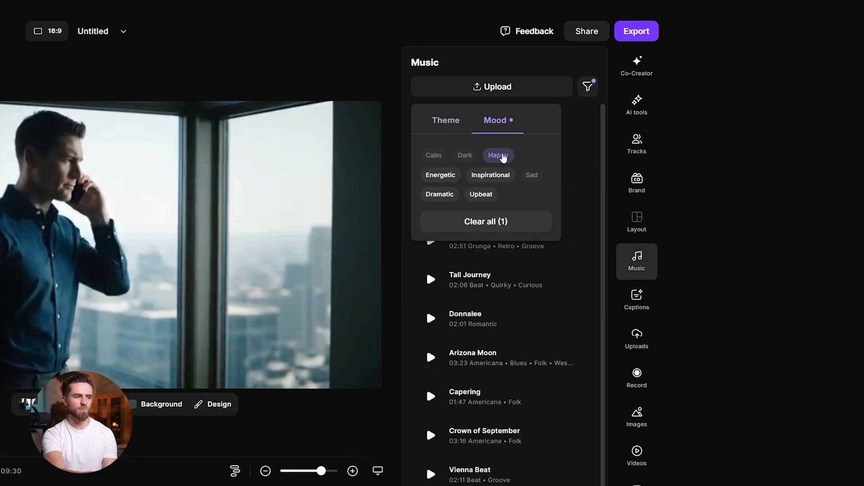
left_click(431, 279)
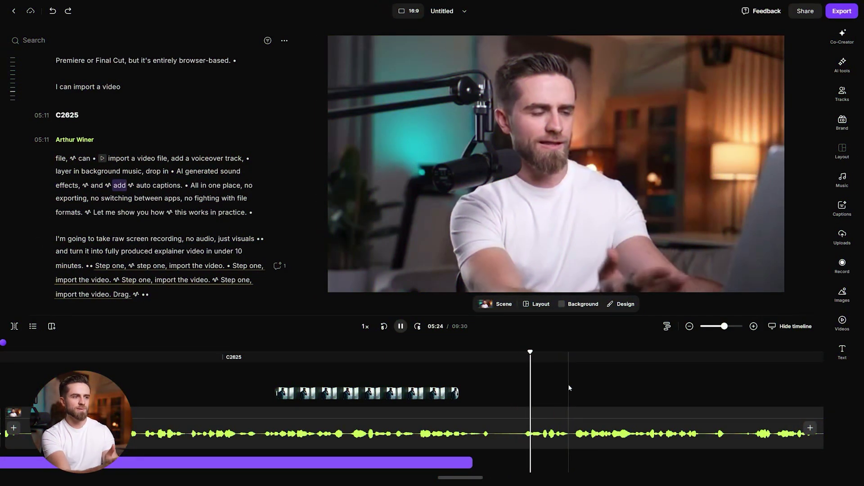
Step: Split the audio at 05:25, 05:27 and 05:29 and delete the 1.84-second repeated piece
key("space")
key("space")
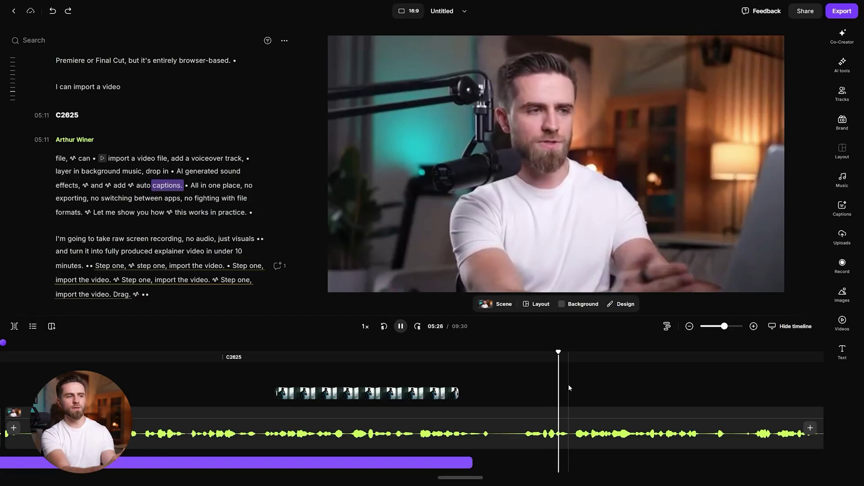
key("space")
left_click(557, 358)
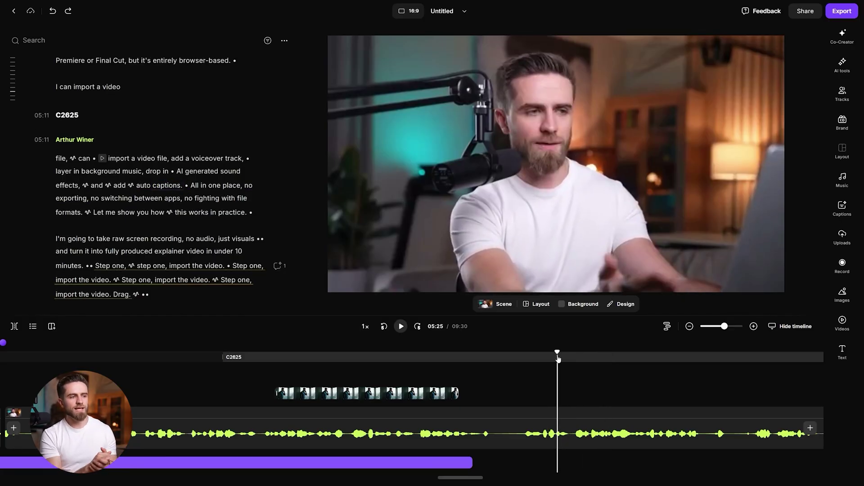
key("s")
left_click(599, 358)
key("s")
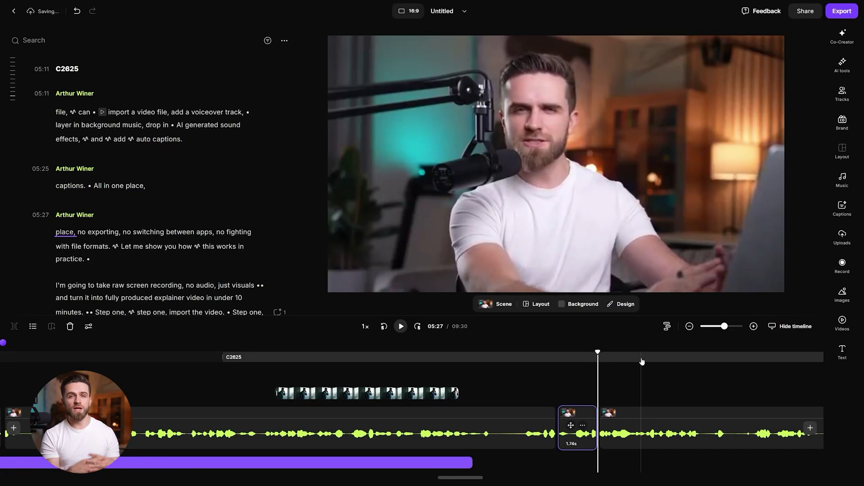
left_click(641, 360)
key("s")
left_click(632, 422)
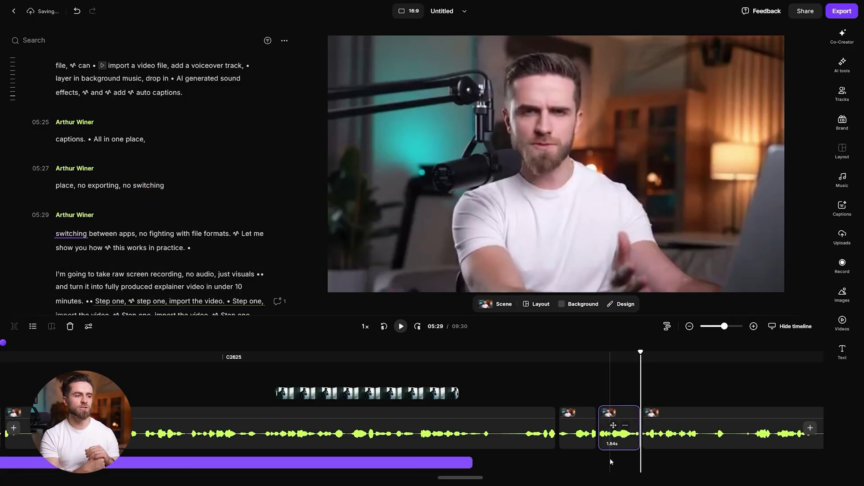
key("Delete")
left_click(585, 423)
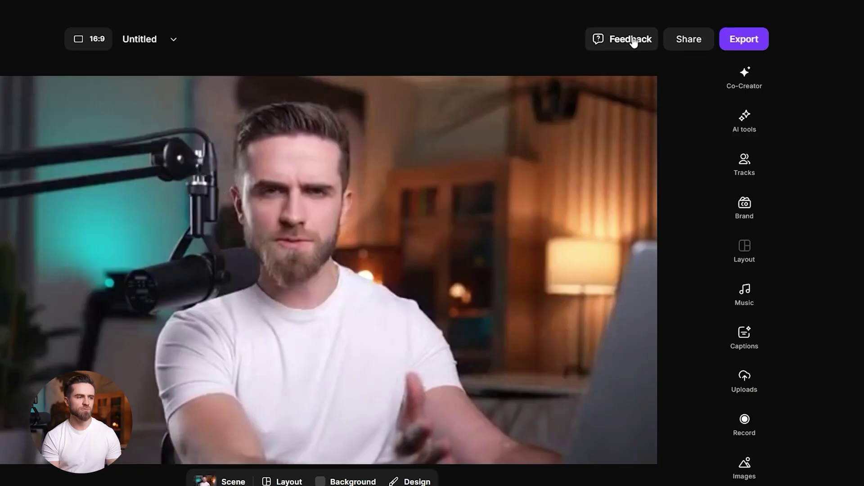
Step: Review the editor's keyboard shortcuts list from the help and feedback menu
left_click(634, 41)
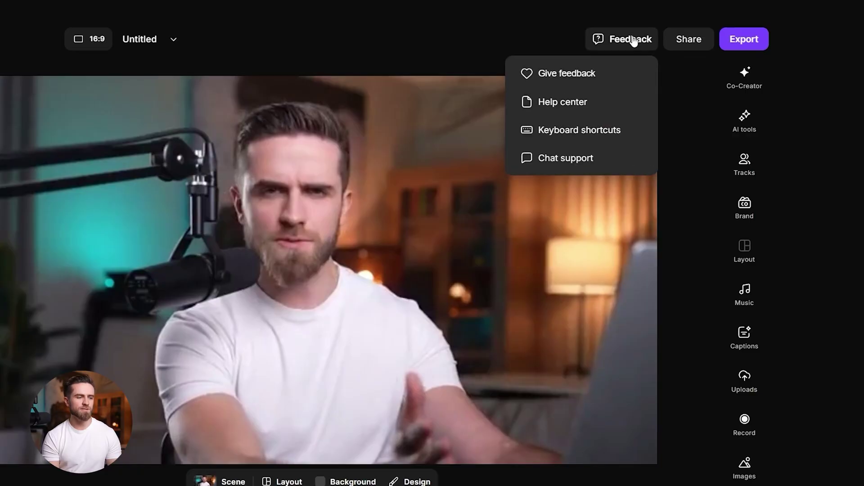
left_click(580, 130)
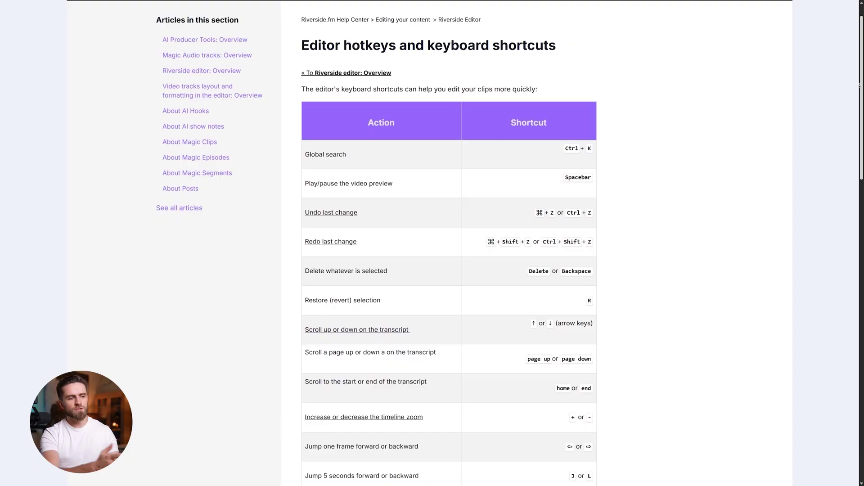
scroll(449, 243, "down", 6)
scroll(449, 243, "down", 4)
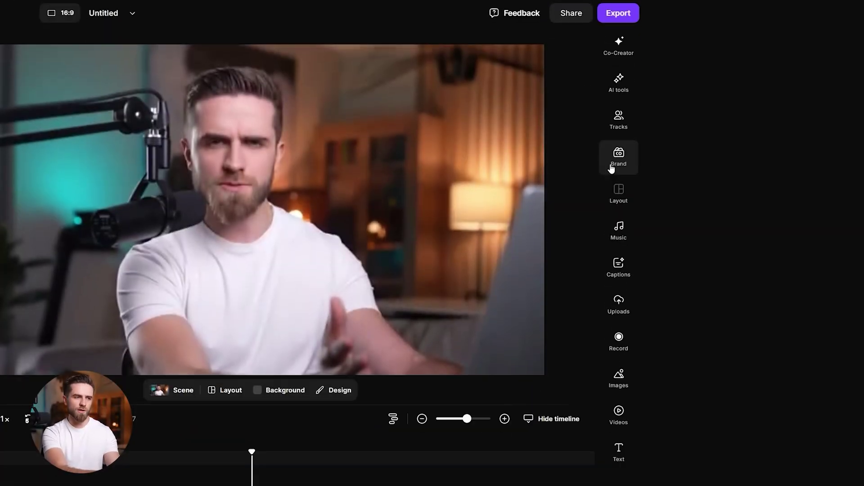
Step: Apply a yellow and purple Fun theme from the Brand theme browser
left_click(611, 169)
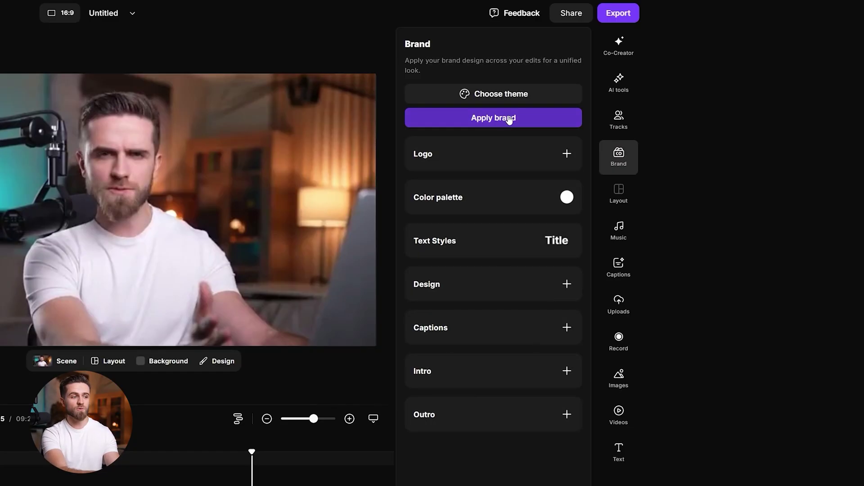
left_click(482, 101)
scroll(582, 268, "down", 2)
left_click(494, 258)
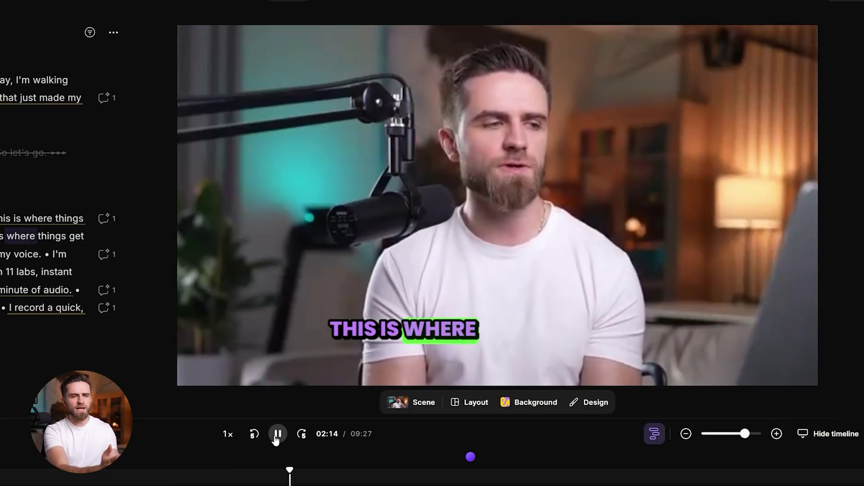
Step: Pause playback and preview the yellow Fun theme's captions on the video
left_click(276, 435)
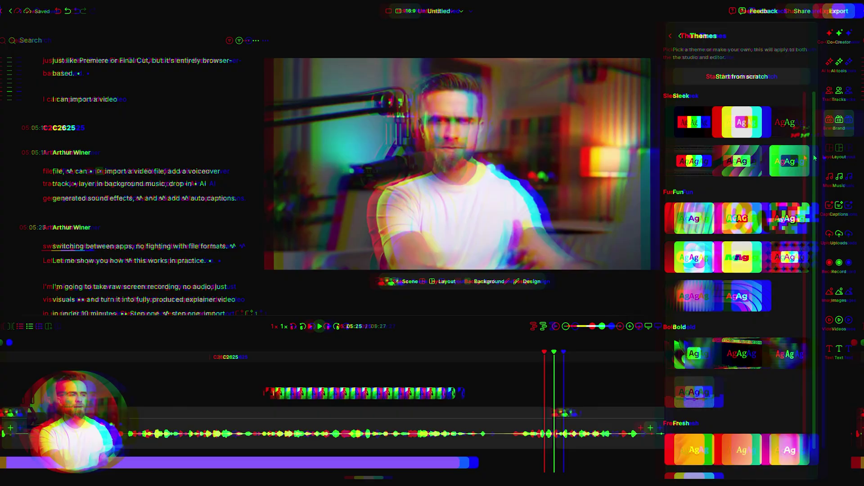
scroll(815, 213, "down", 2)
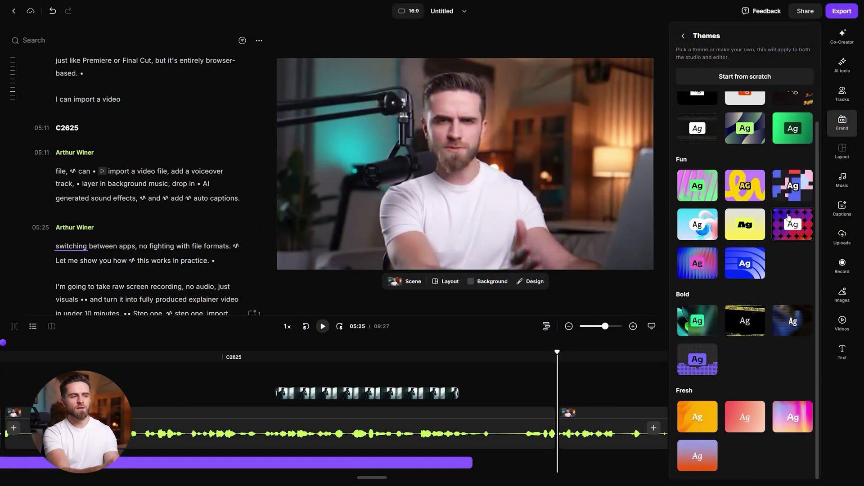
left_click(740, 196)
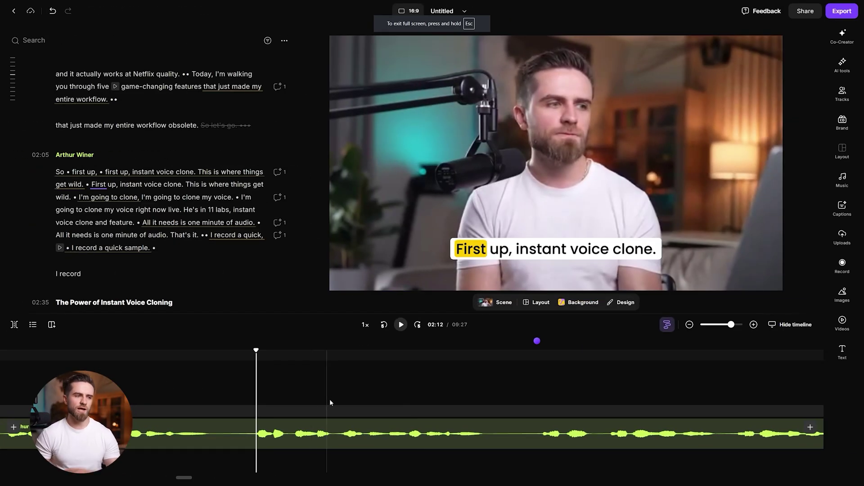
Step: Apply a bold uppercase caption preset, keep the current font, and set the size to XL
left_click(840, 216)
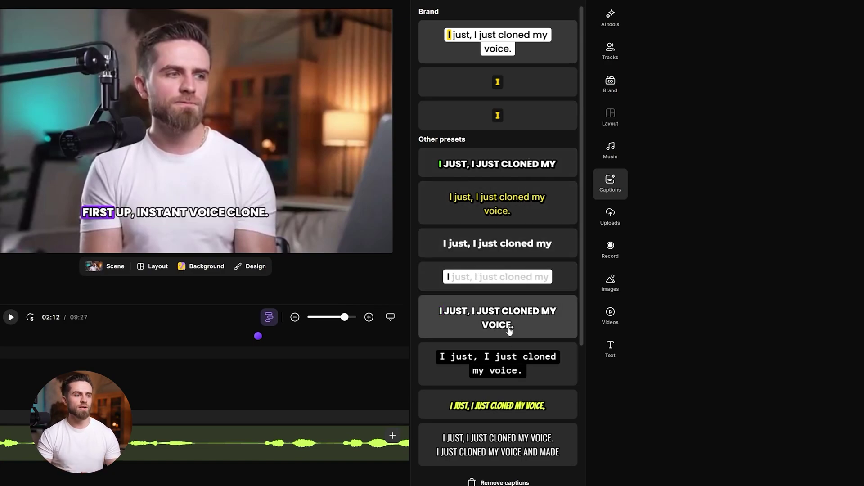
left_click(501, 406)
left_click(480, 224)
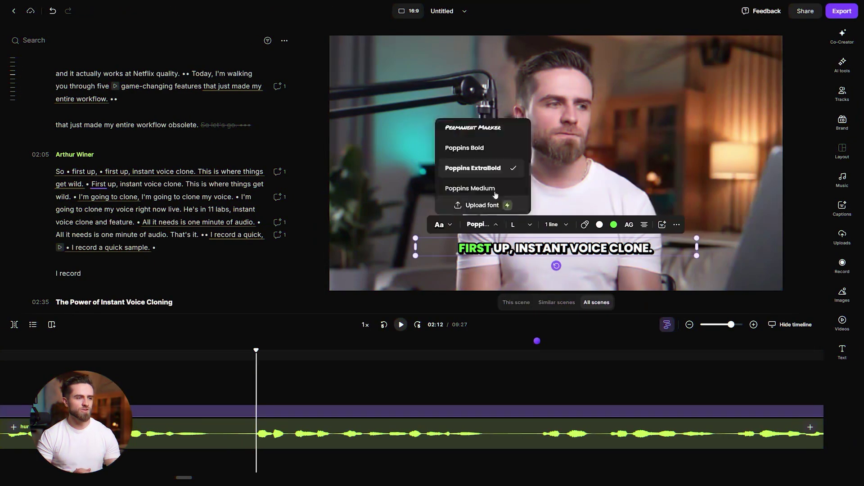
left_click(530, 224)
left_click(500, 183)
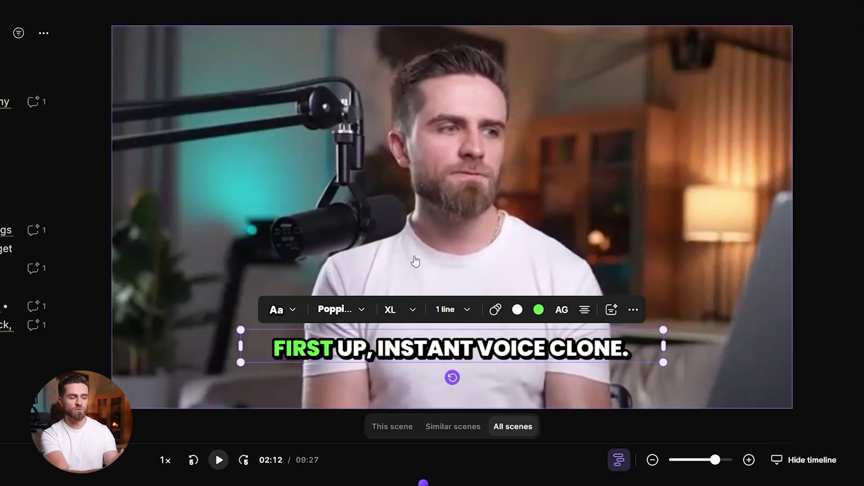
left_click(599, 224)
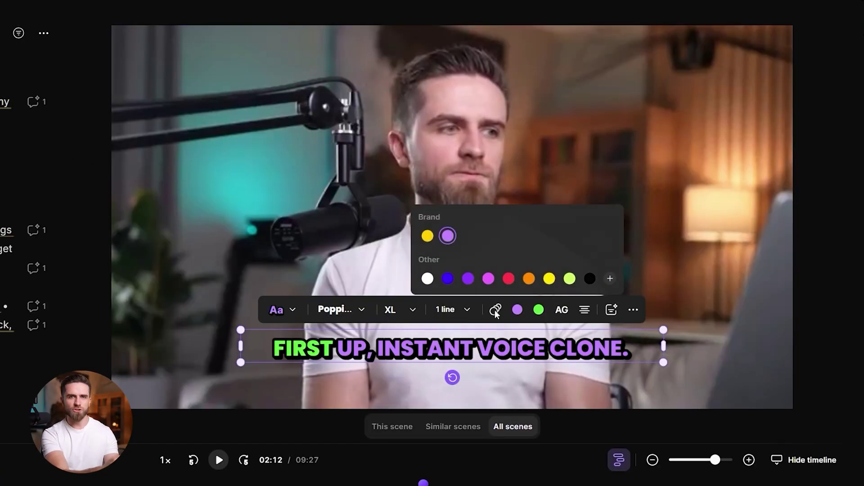
Step: Give the captions the Reveal Boxed animation and play it back to preview
left_click(495, 310)
scroll(508, 244, "down", 3)
left_click(503, 258)
left_click(218, 460)
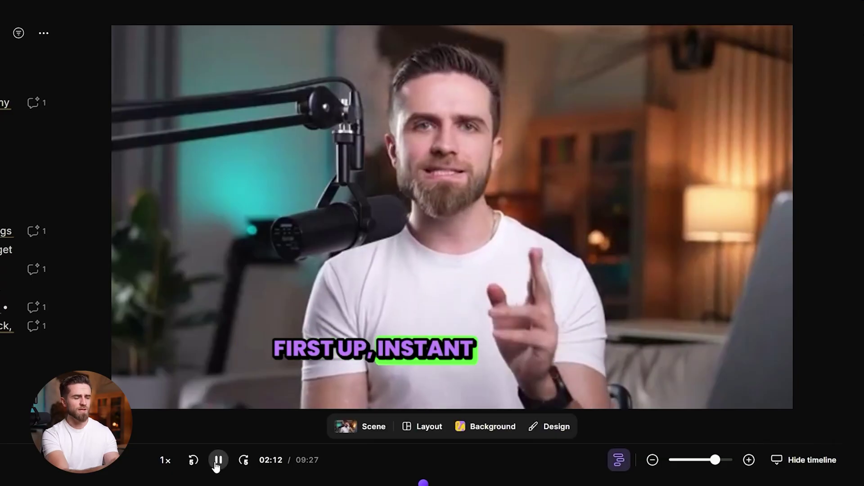
left_click(217, 460)
Step: Reposition the caption on the video frame
left_click(426, 351)
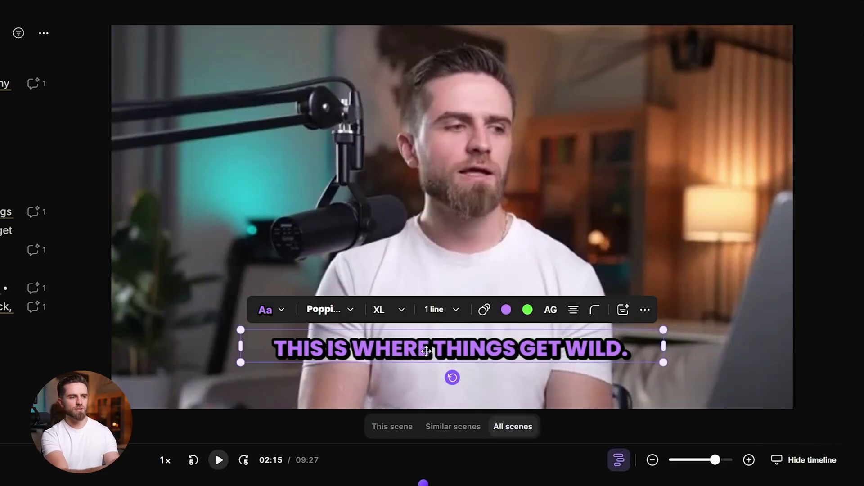
mouse_move(426, 351)
left_mouse_down()
mouse_move(420, 73)
mouse_move(440, 137)
mouse_move(434, 354)
mouse_move(423, 295)
mouse_move(422, 362)
left_mouse_up()
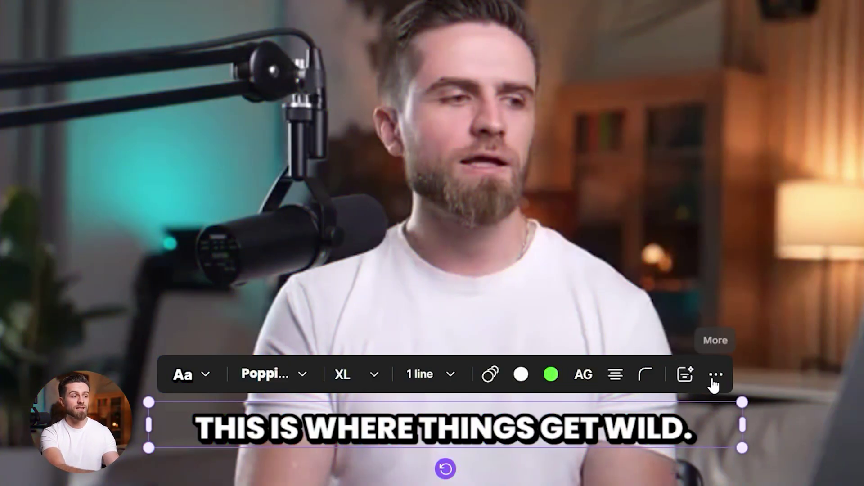
left_click(713, 382)
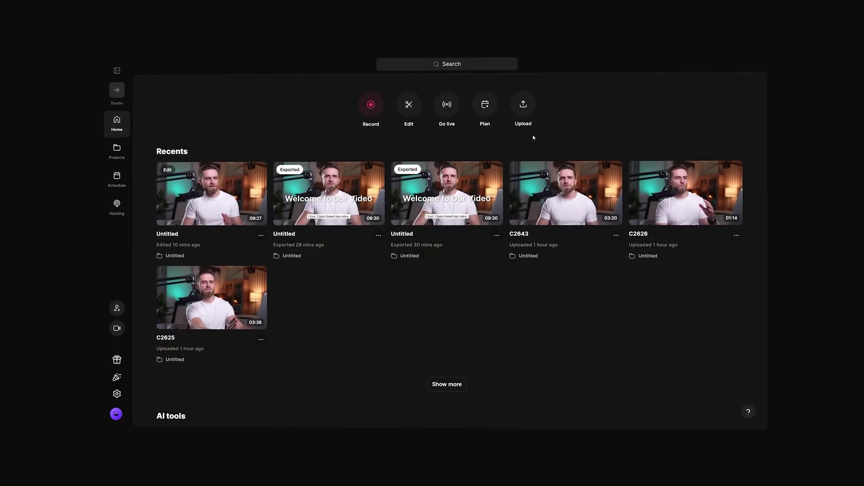
Step: Open the two-speaker host-and-guest recording from the Home dashboard
left_click(371, 105)
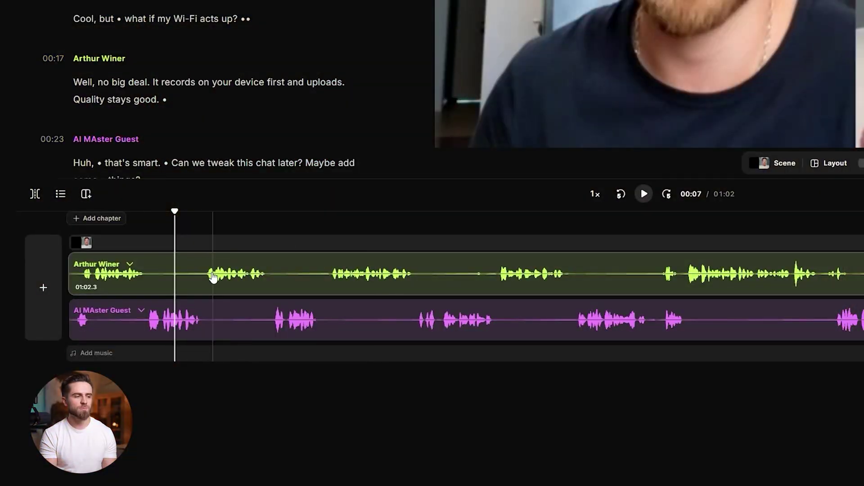
Step: Turn on Magic Audio for the guest's track and toggle the separate speaker rows view
left_click(207, 330)
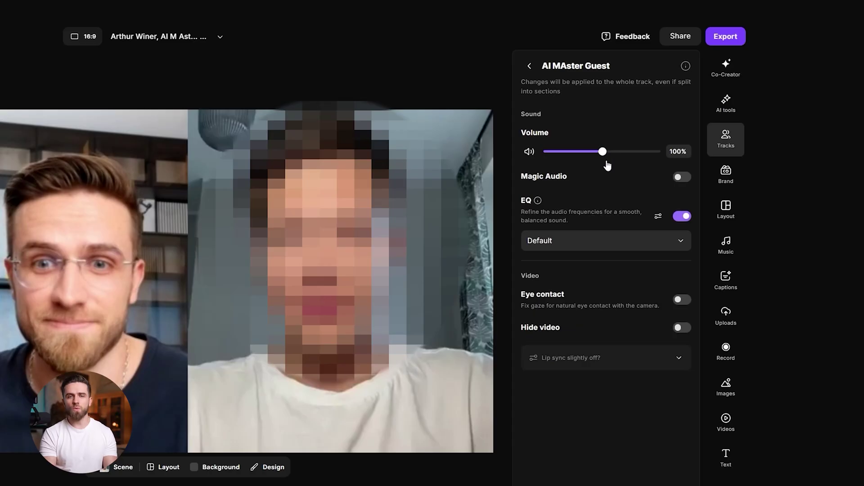
left_click(686, 177)
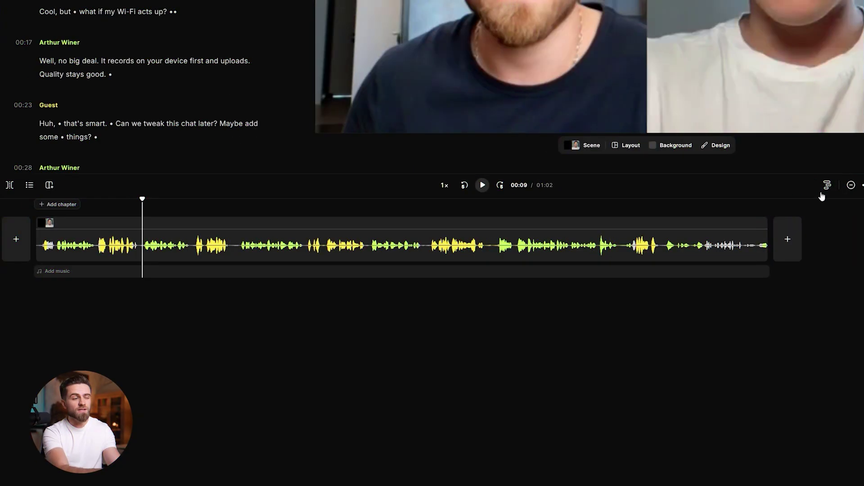
left_click(826, 186)
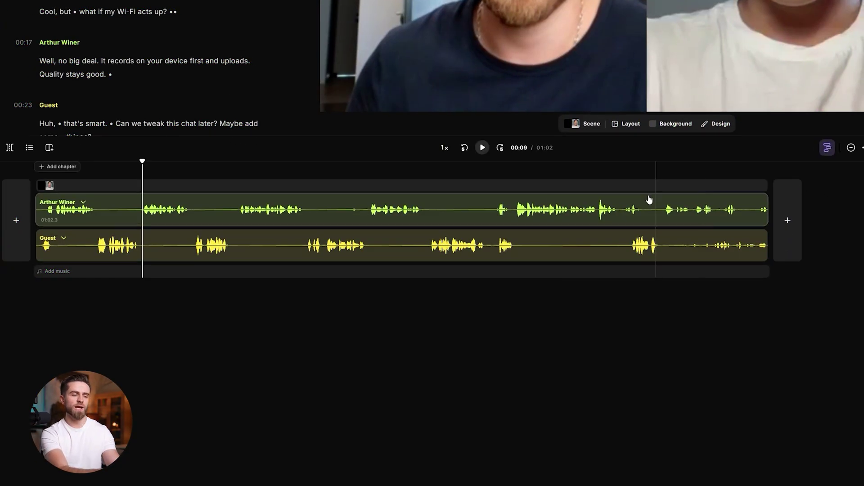
left_click(829, 152)
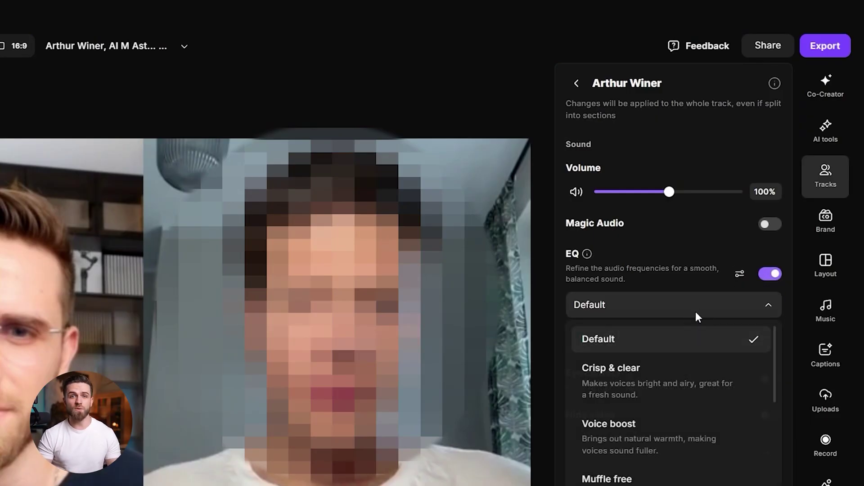
Step: Browse the host track's EQ presets, then bring up the preview-sharing options
left_click(738, 273)
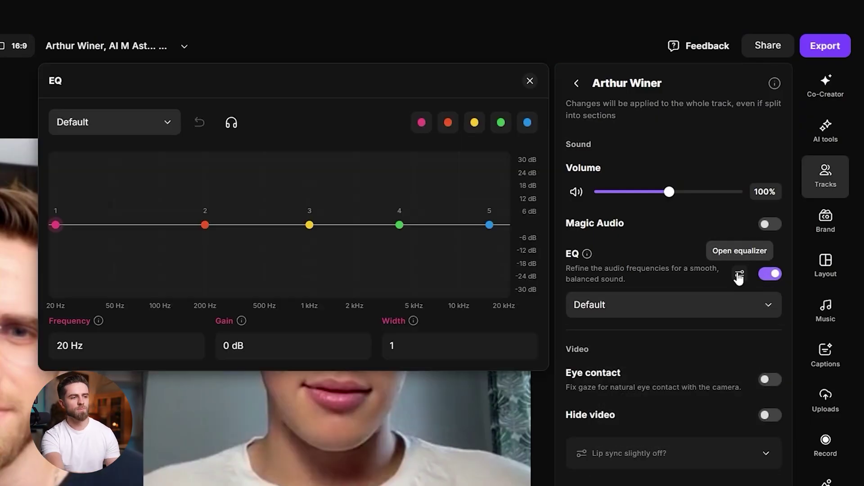
left_click(119, 129)
scroll(160, 239, "down", 4)
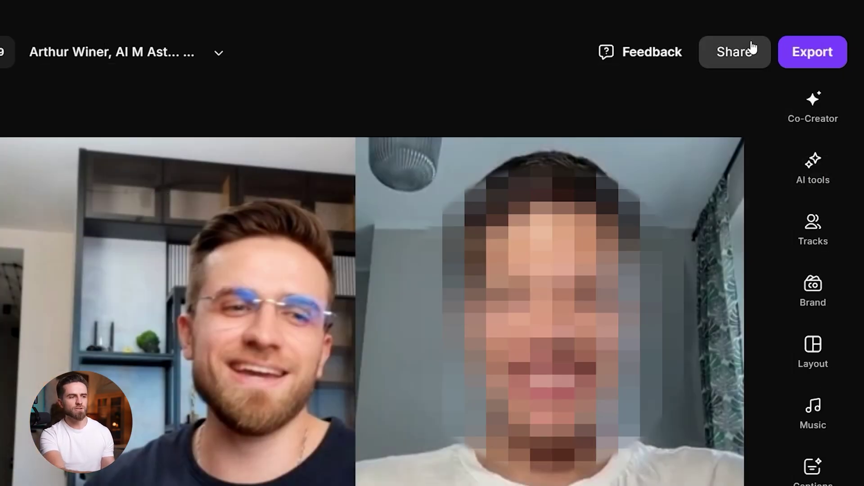
left_click(750, 43)
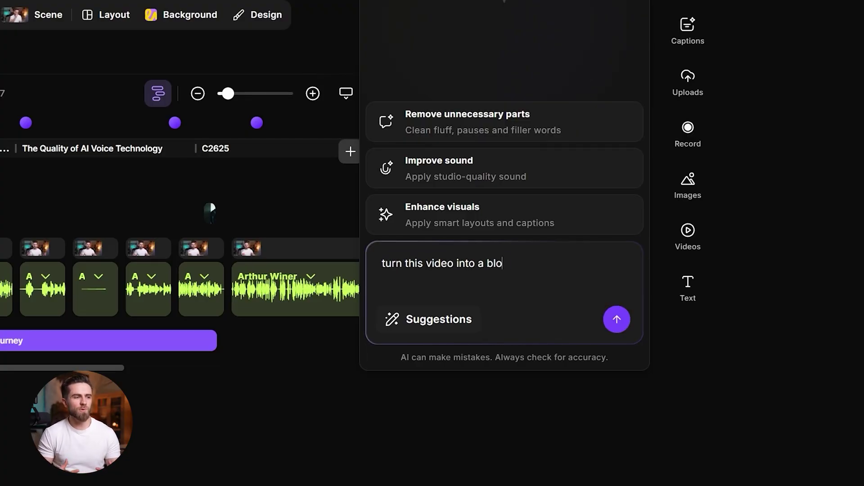
Step: Ask Co-Creator for a blog post and a newsletter from the video
type("g post")
key("Return")
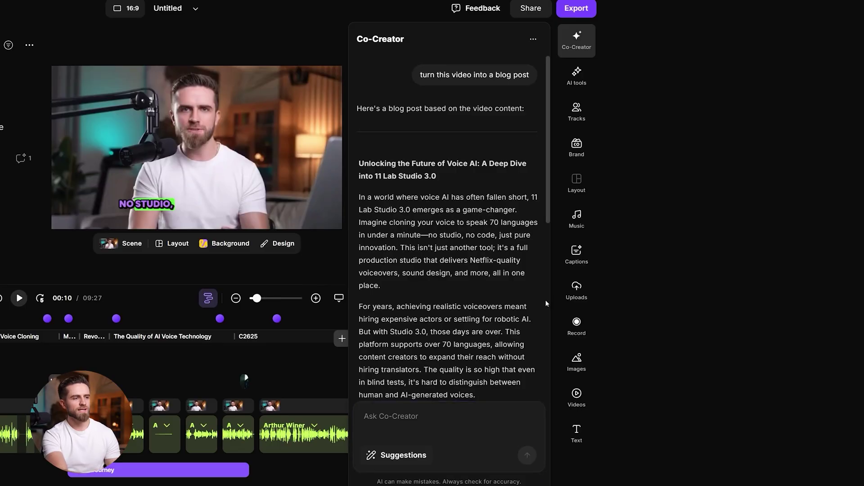
type("Create a newsletter")
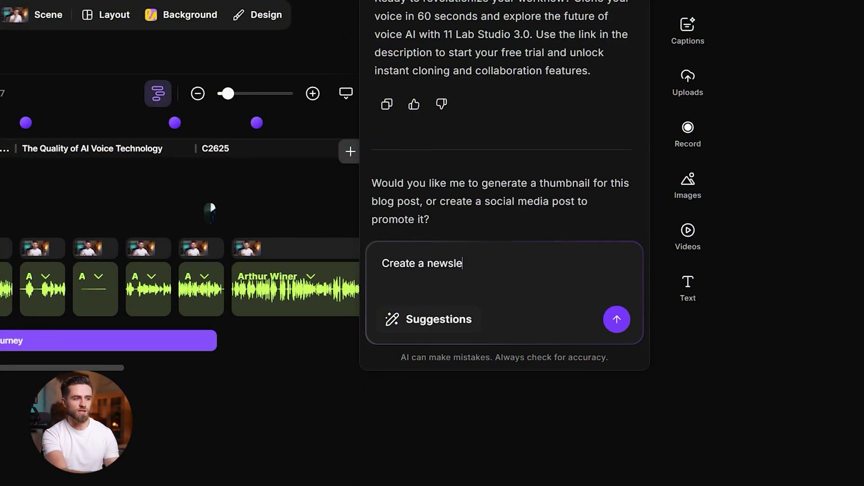
key("Return")
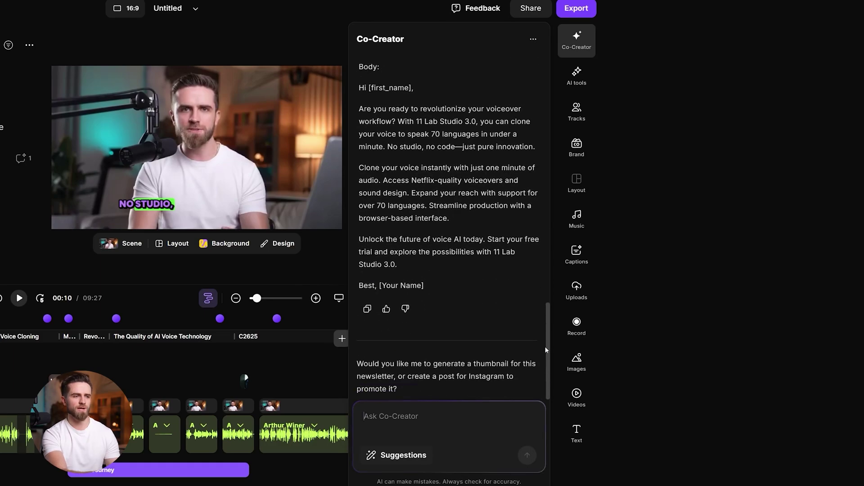
Step: Ask Co-Creator to generate social media captions and make a thumbnail
type("Generate social media captions")
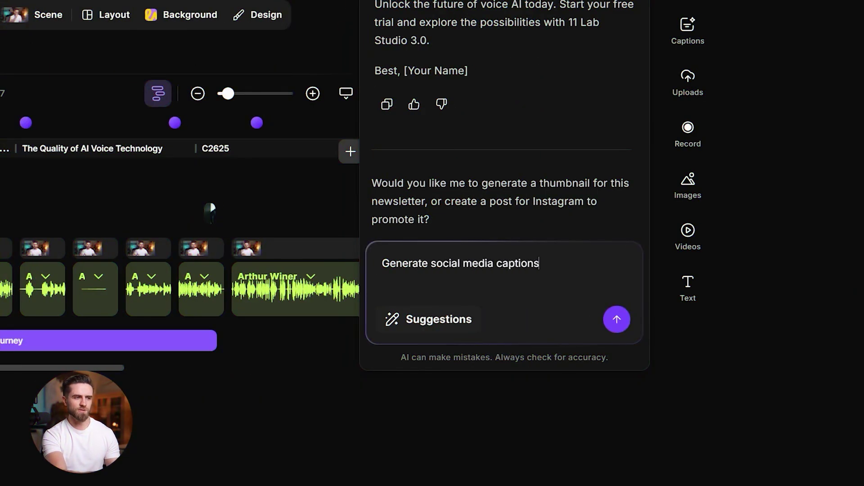
key("Return")
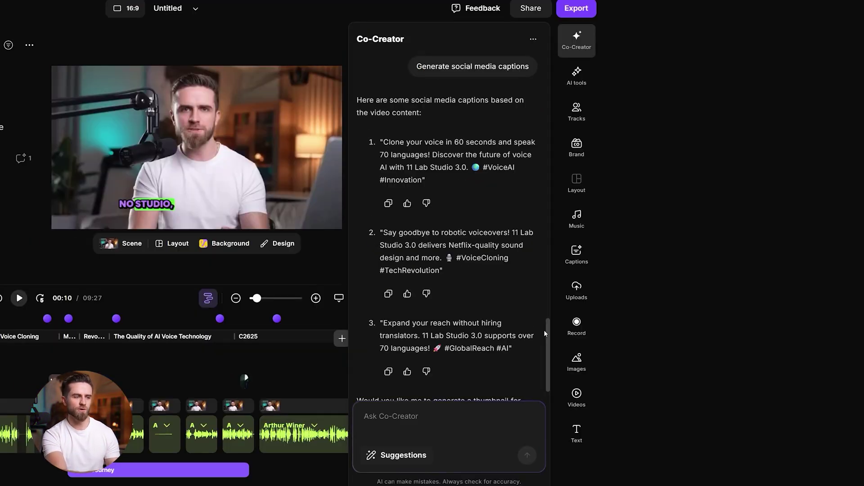
type("Mak")
type("e a thumbnail")
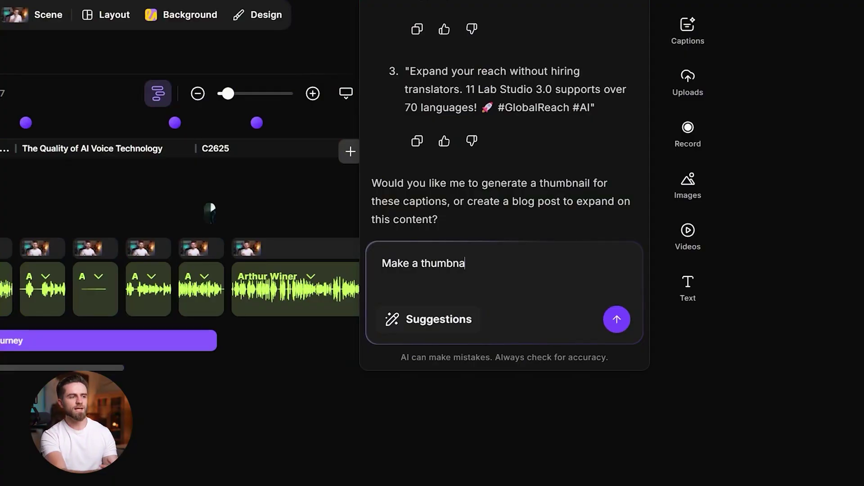
key("Return")
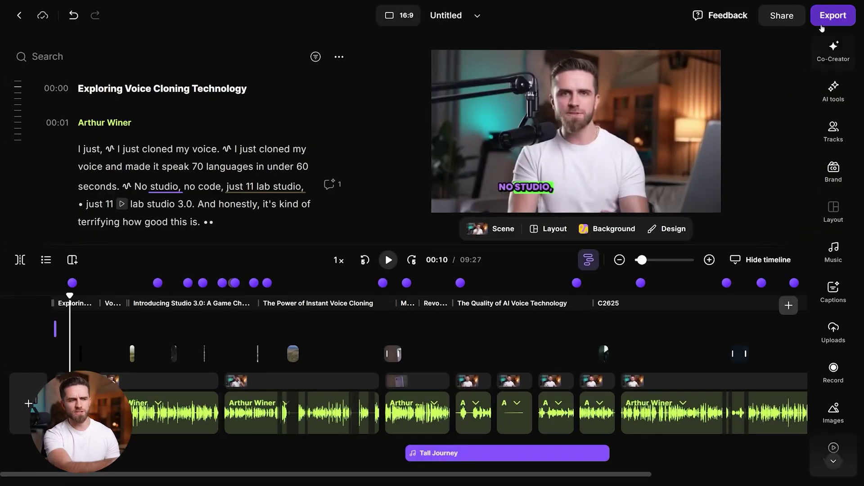
Step: Set the export quality to 2160p 4K with normalized audio levels
left_click(832, 16)
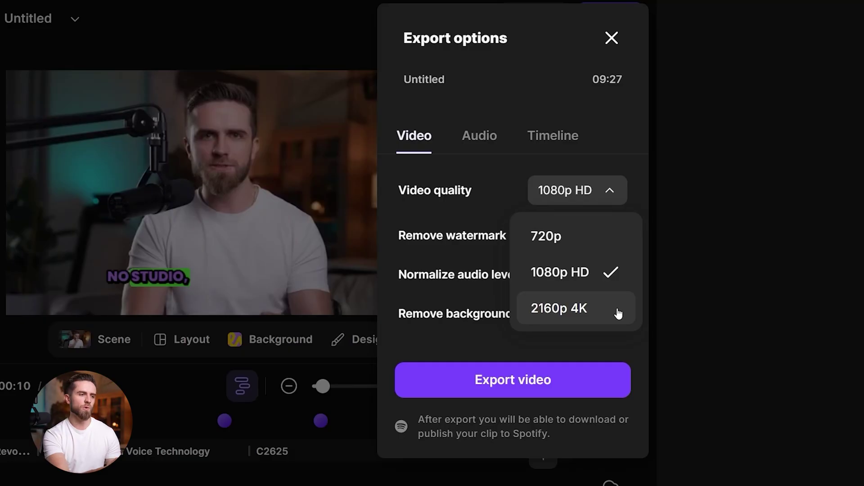
left_click(618, 314)
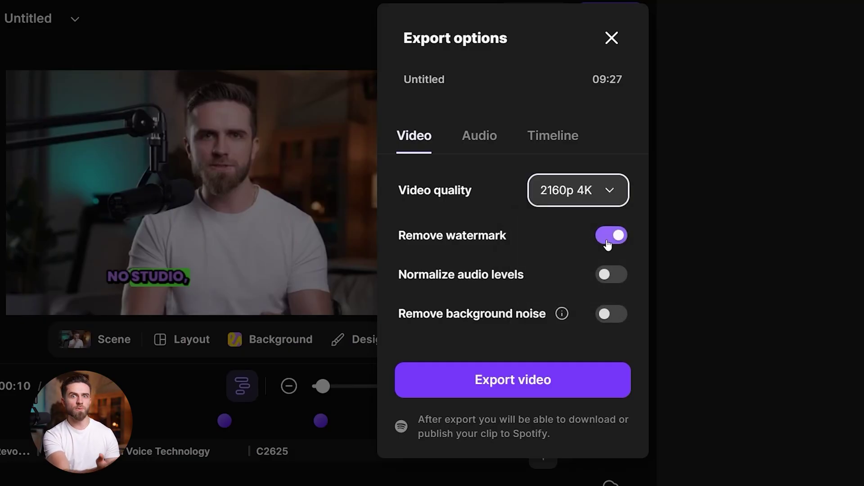
left_click(612, 277)
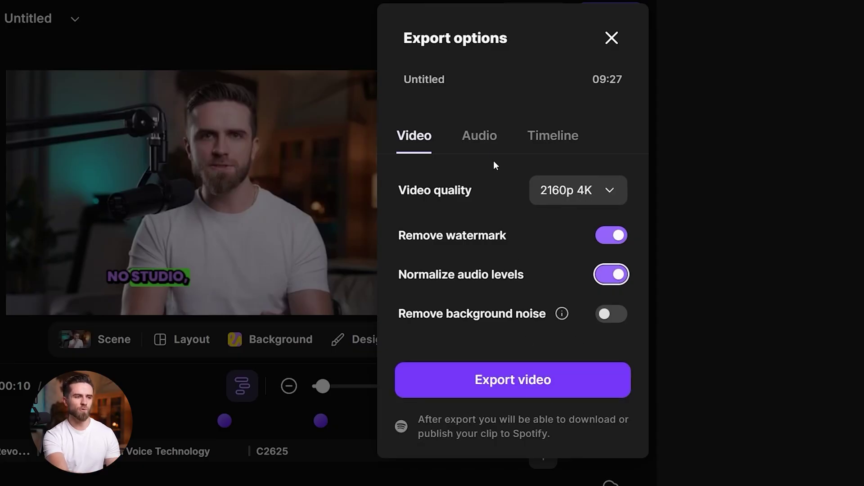
Step: Keep WAV HD audio and Premiere Pro timeline format, then export the video
left_click(480, 136)
left_click(615, 188)
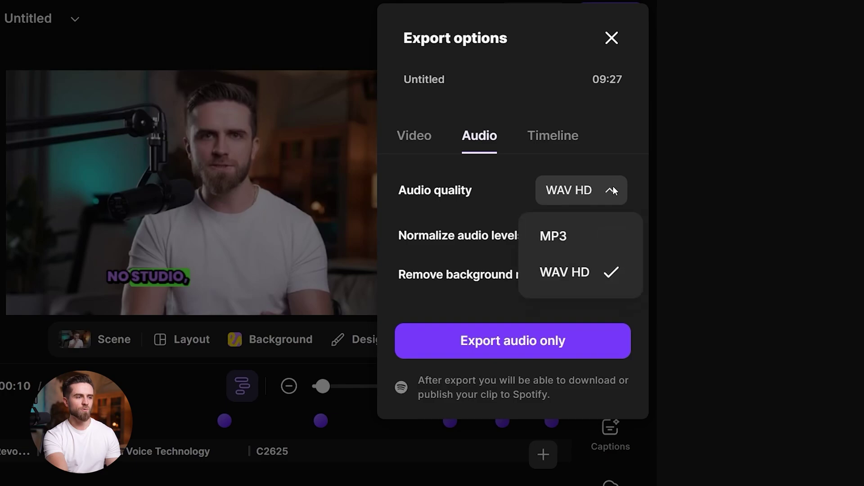
left_click(613, 188)
mouse_move(612, 240)
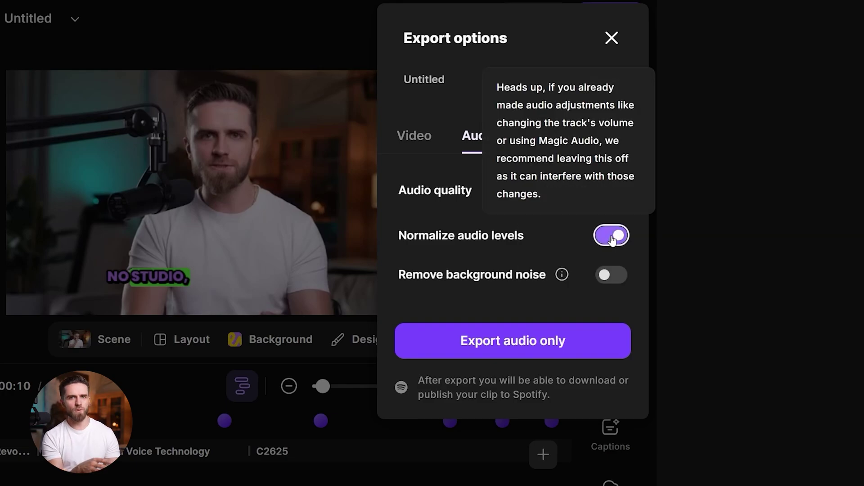
left_click(540, 137)
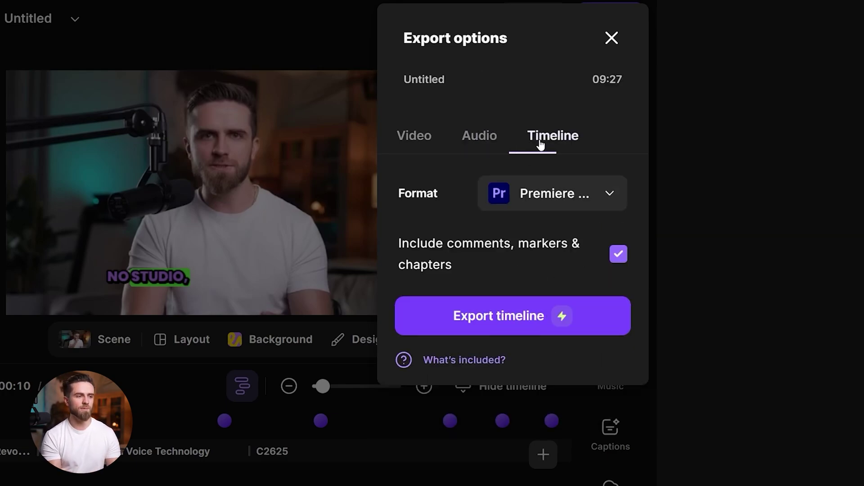
left_click(608, 193)
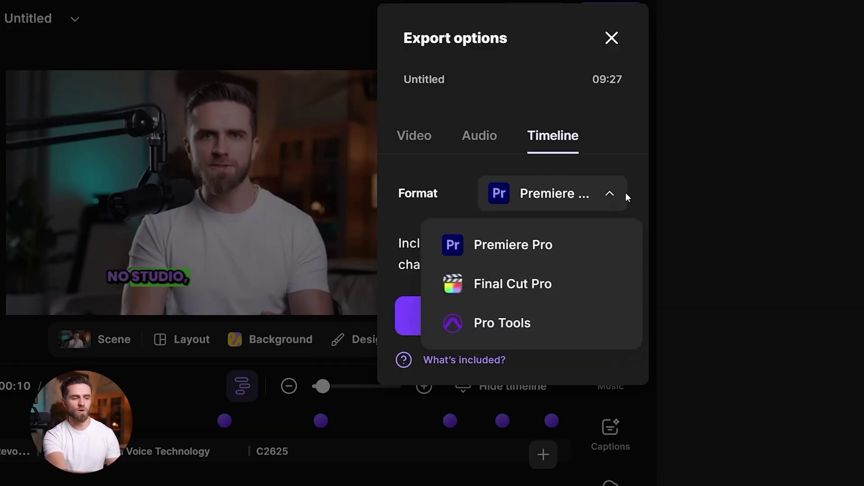
left_click(612, 194)
left_click(425, 153)
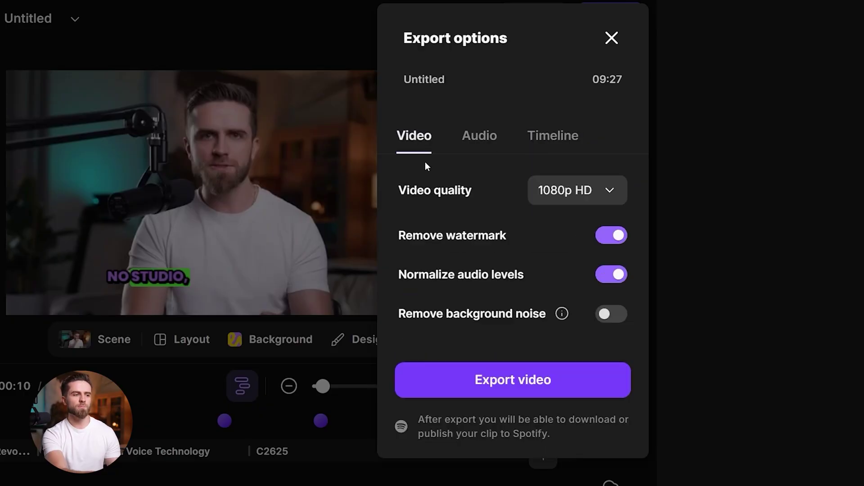
left_click(510, 381)
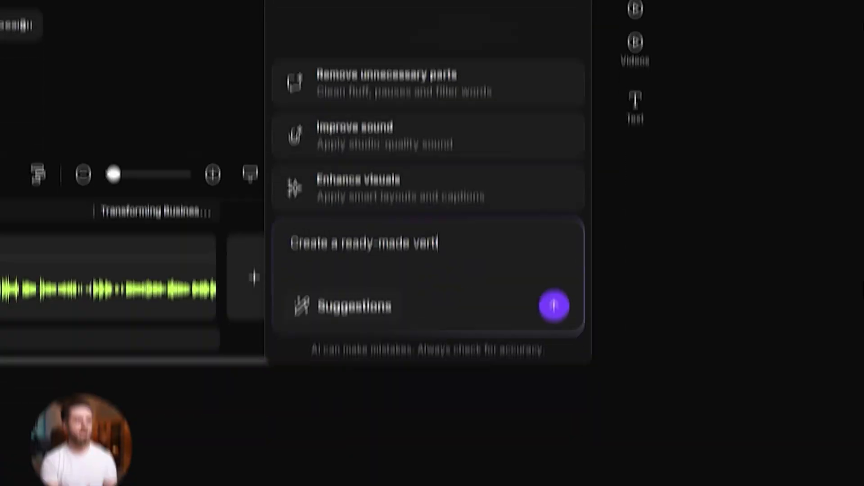
Step: Finish typing the '30-second TikTok' request and scroll through the Projects page hooks
type("ical 30-second TikTok")
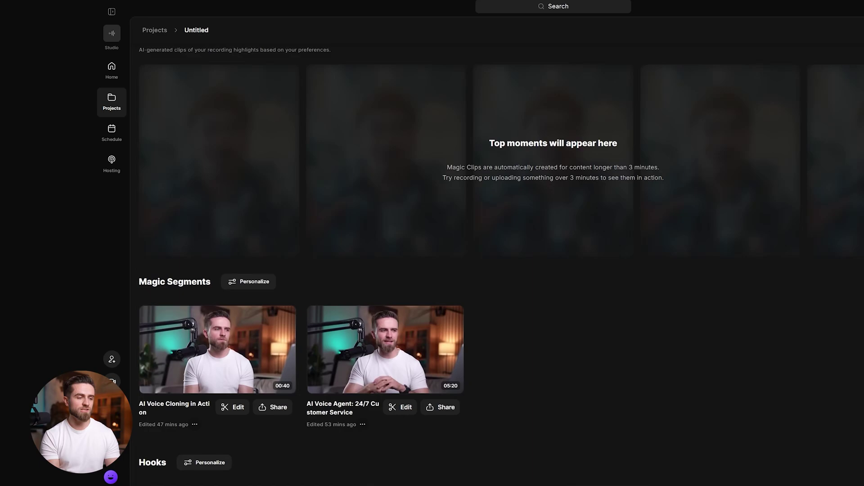
scroll(479, 243, "down", 3)
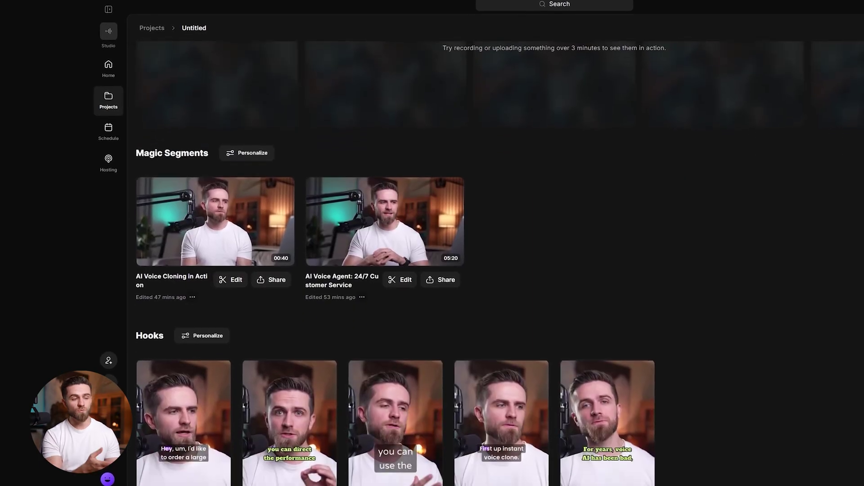
scroll(478, 243, "down", 5)
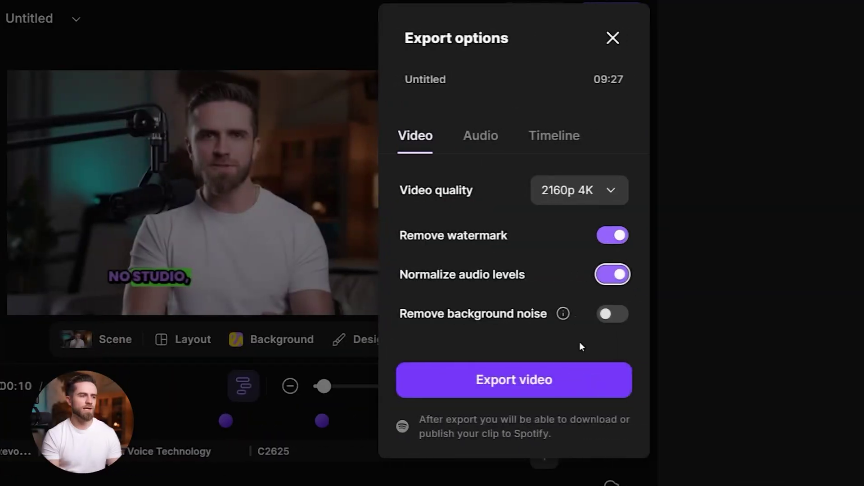
Step: Recheck the Audio and Timeline export tabs, keeping Premiere Pro, and select the guest audio track
left_click(481, 136)
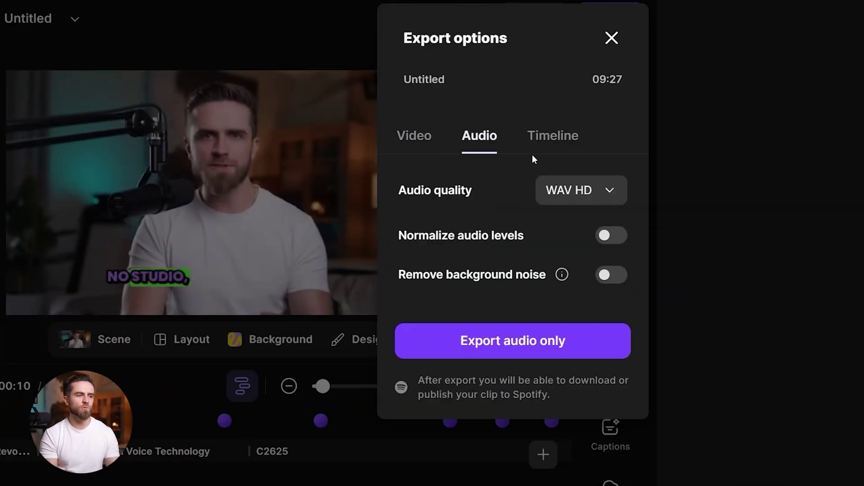
left_click(553, 136)
left_click(554, 193)
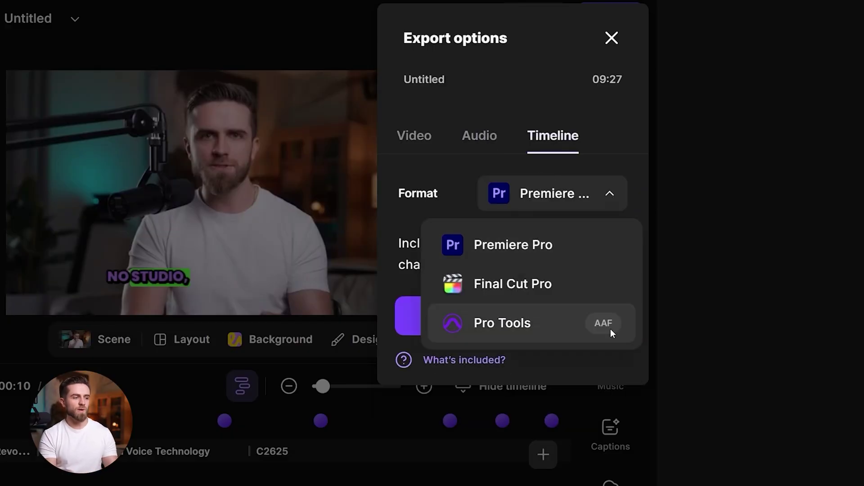
left_click(484, 245)
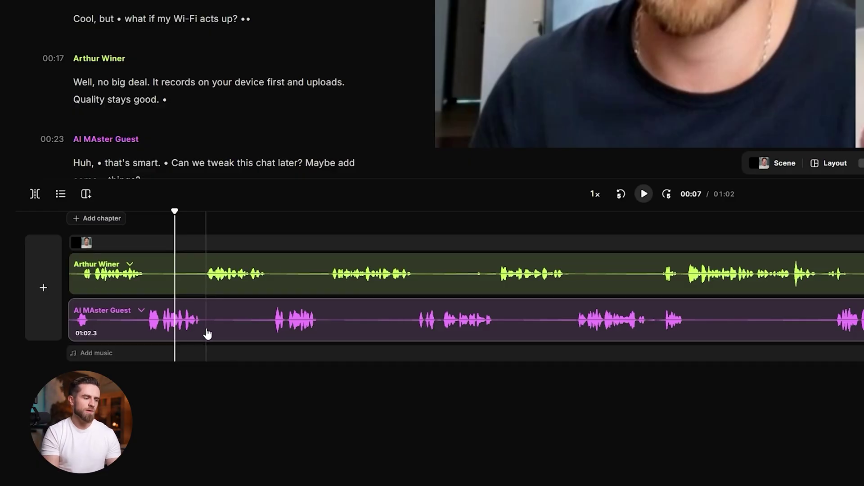
left_click(206, 334)
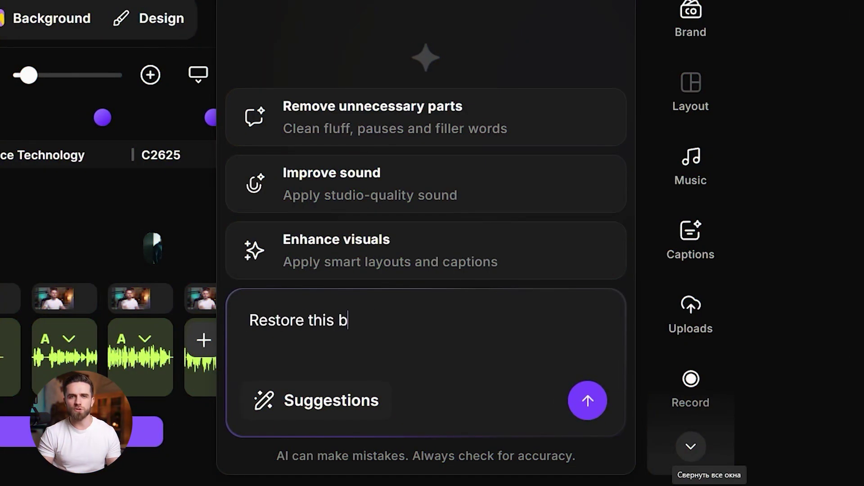
Step: Finish typing the Co-Creator request to restore the removed beat and keep the line
type("eat")
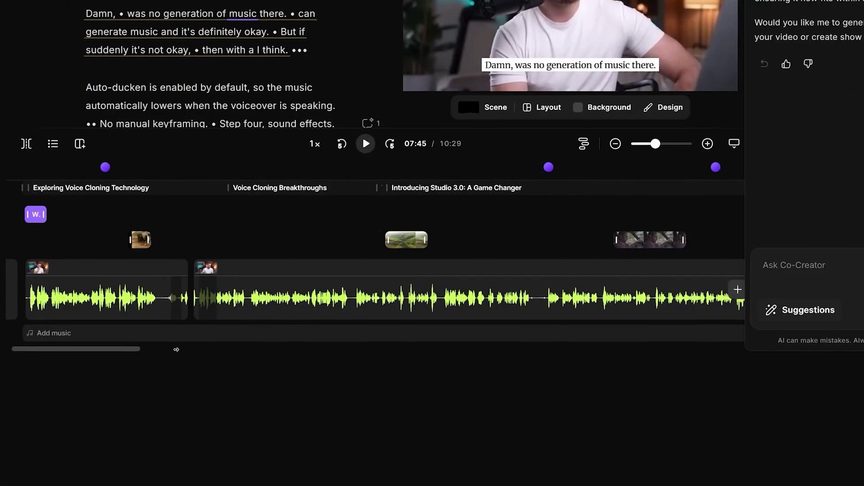
scroll(176, 349, "right", 10)
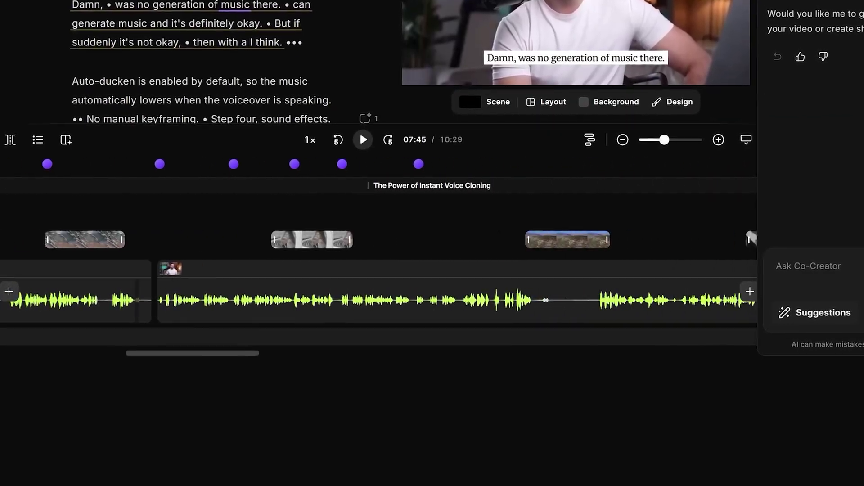